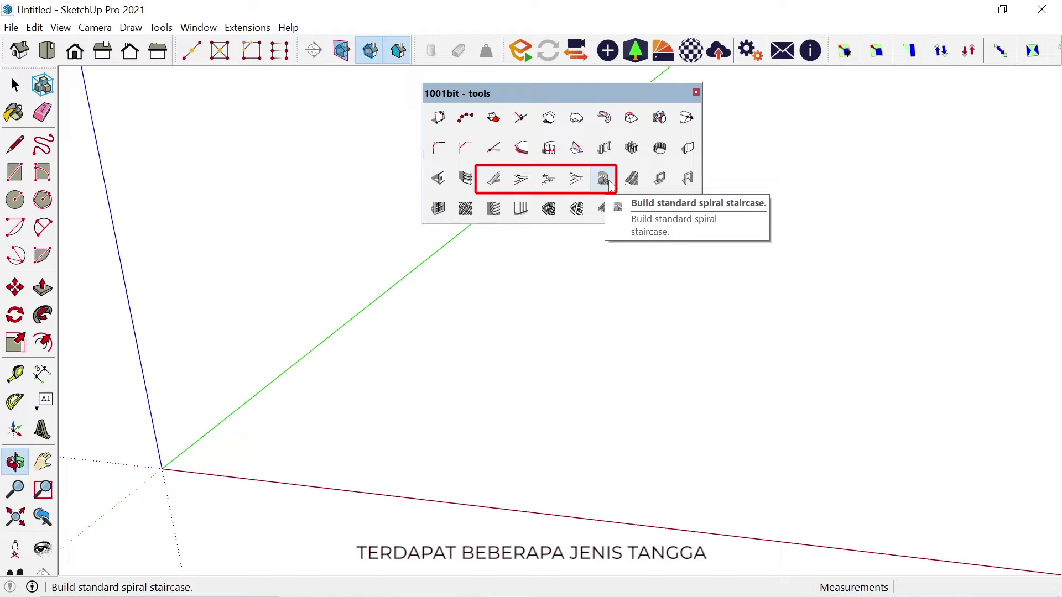
Start the 1001bit Build Staircase 2 tool for a two-flight staircase and set its flight width to 1,20 m
{"action": "left_click", "coordinate": [523, 183]}
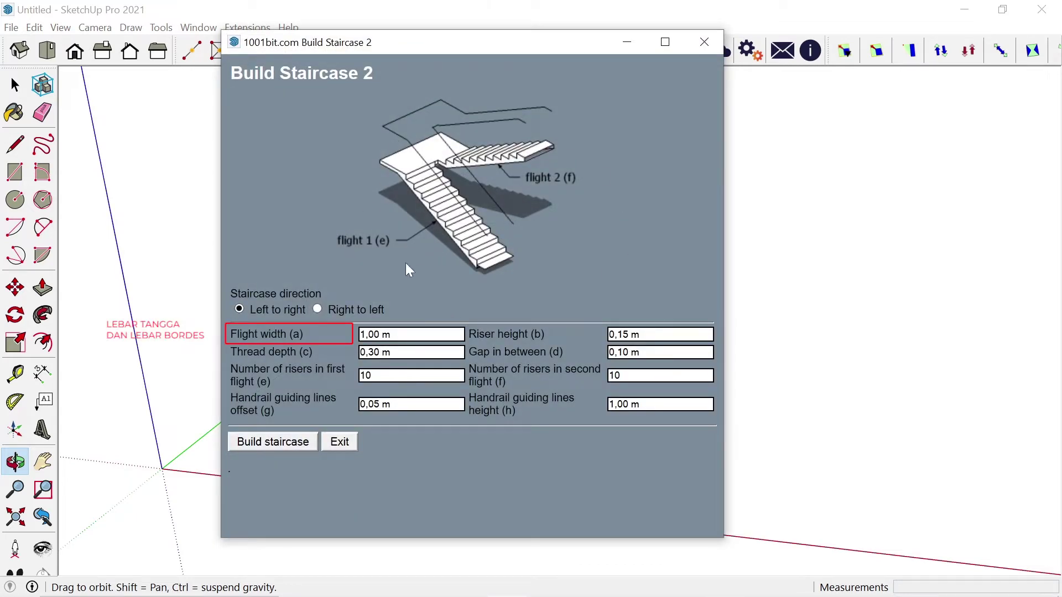
{"action": "left_click", "coordinate": [397, 334]}
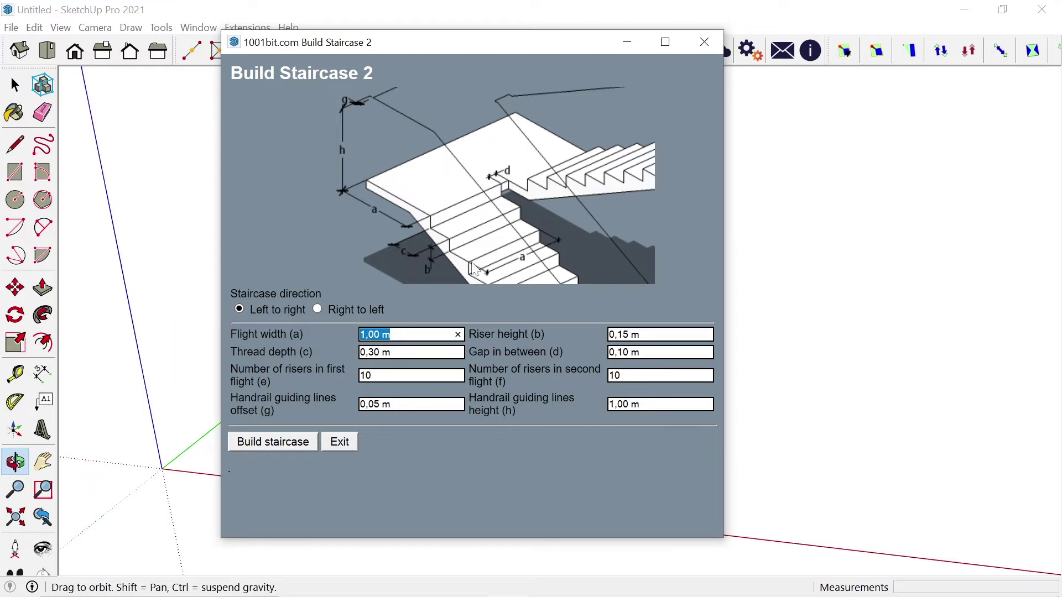
{"action": "key", "text": "Tab"}
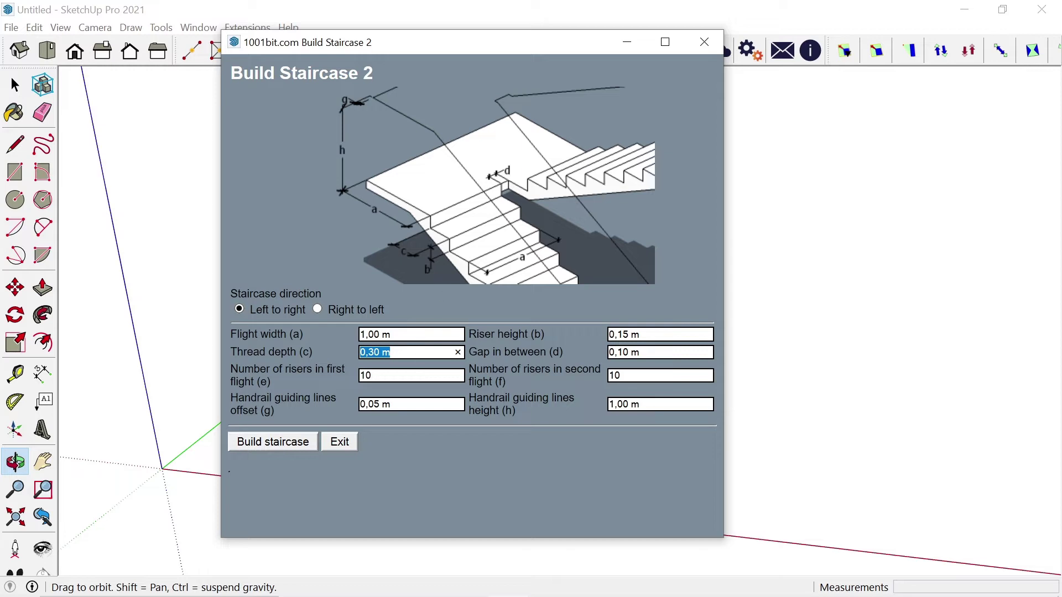
{"action": "key", "text": "Tab"}
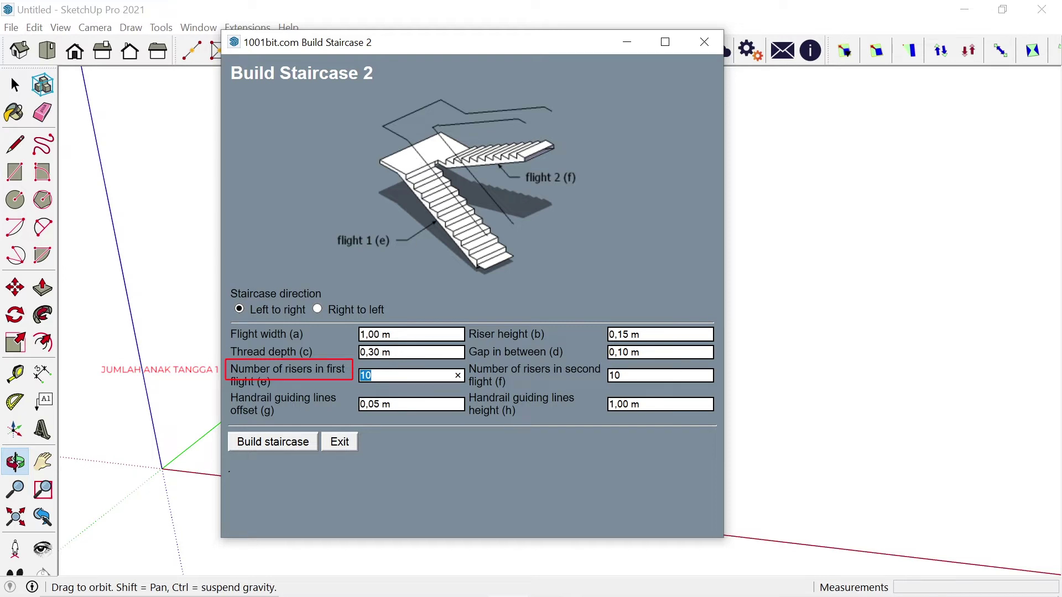
{"action": "key", "text": "Tab"}
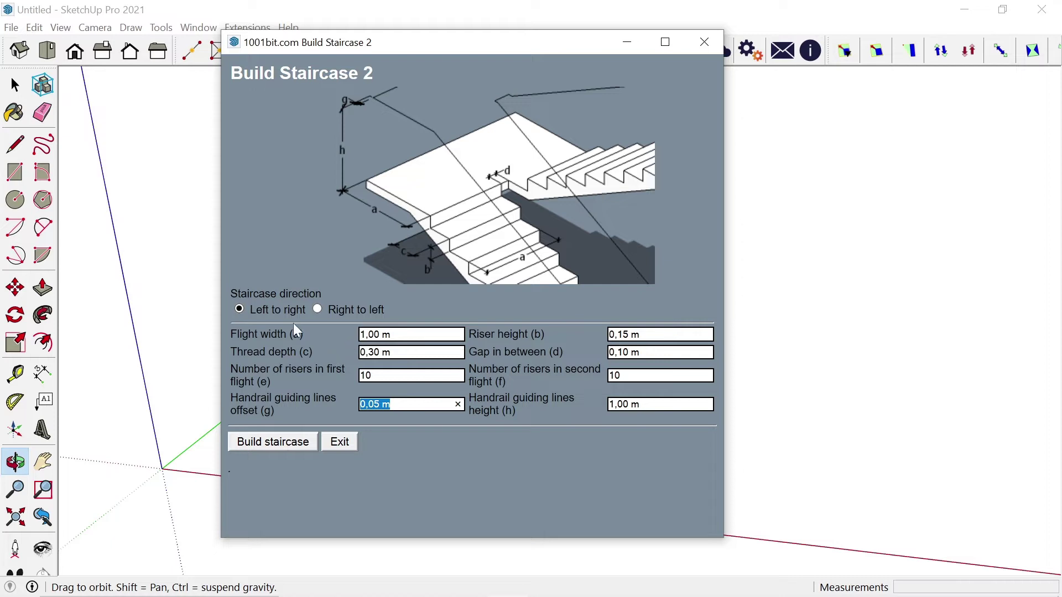
{"action": "left_click", "coordinate": [387, 338]}
{"action": "left_click", "coordinate": [374, 334]}
{"action": "key", "text": "BackSpace"}
{"action": "type", "text": "2"}
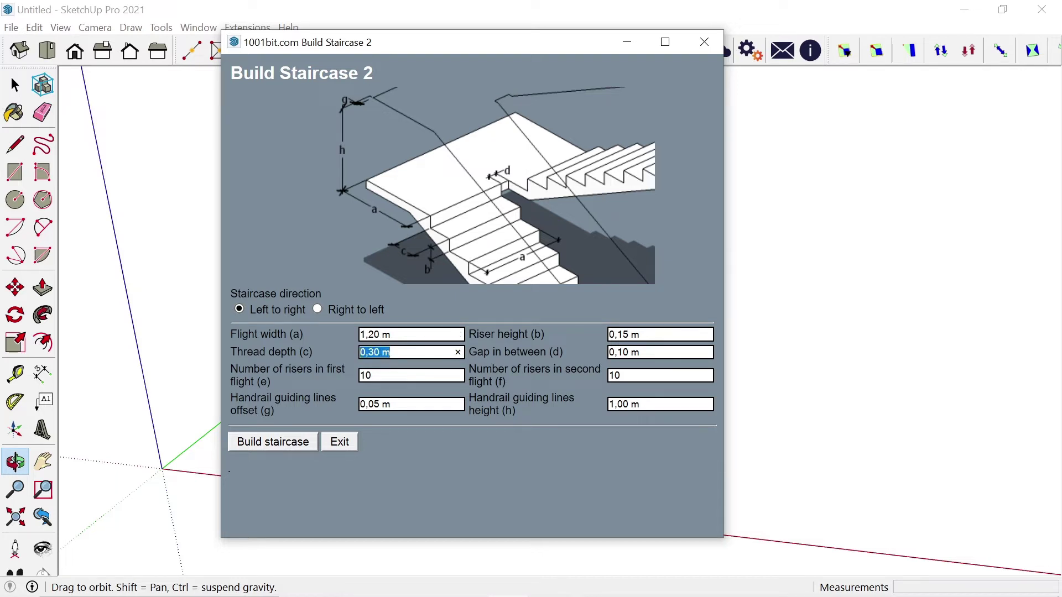
Set the number of risers to 15 in both the first and the second flight
{"action": "left_click", "coordinate": [375, 376]}
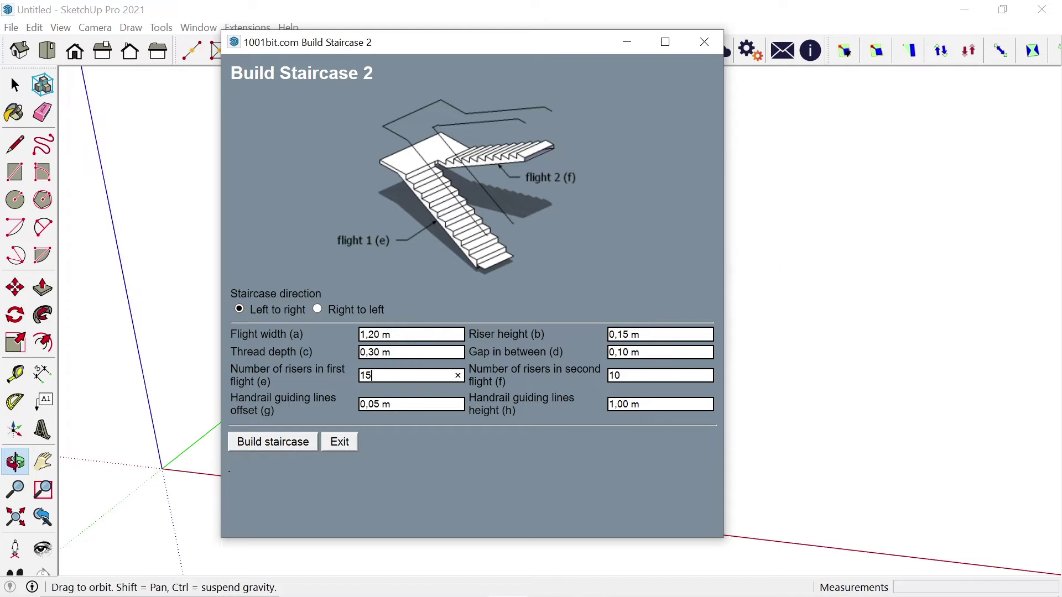
{"action": "left_click", "coordinate": [644, 338]}
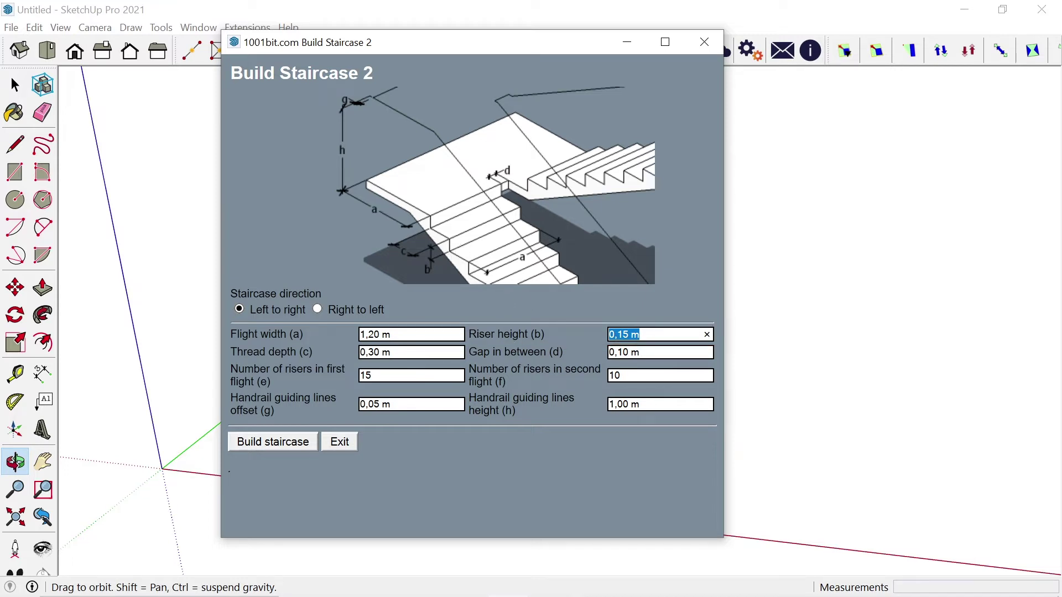
{"action": "key", "text": "Tab"}
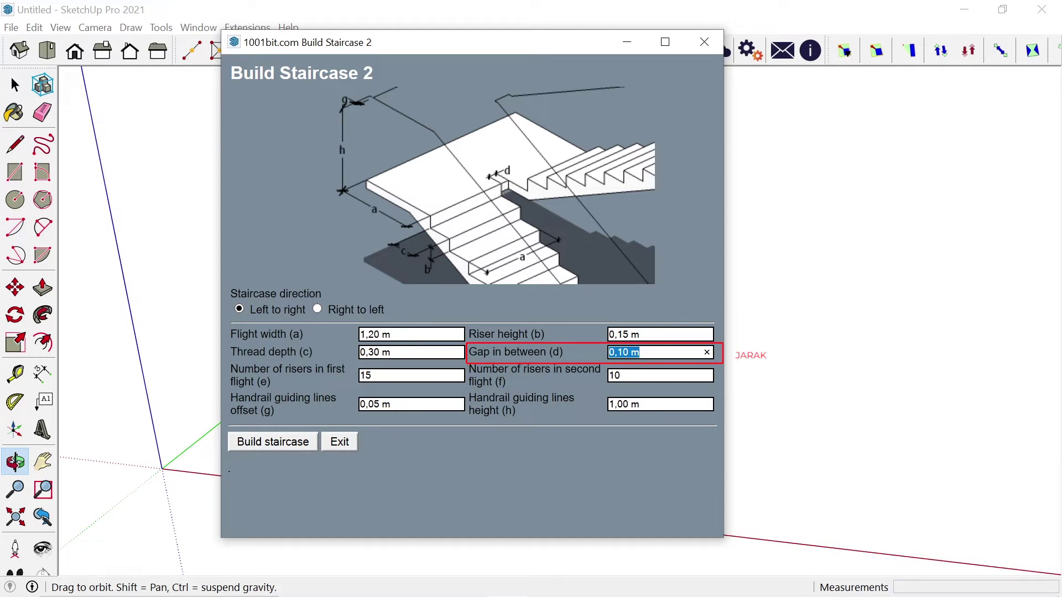
{"action": "left_click", "coordinate": [629, 376]}
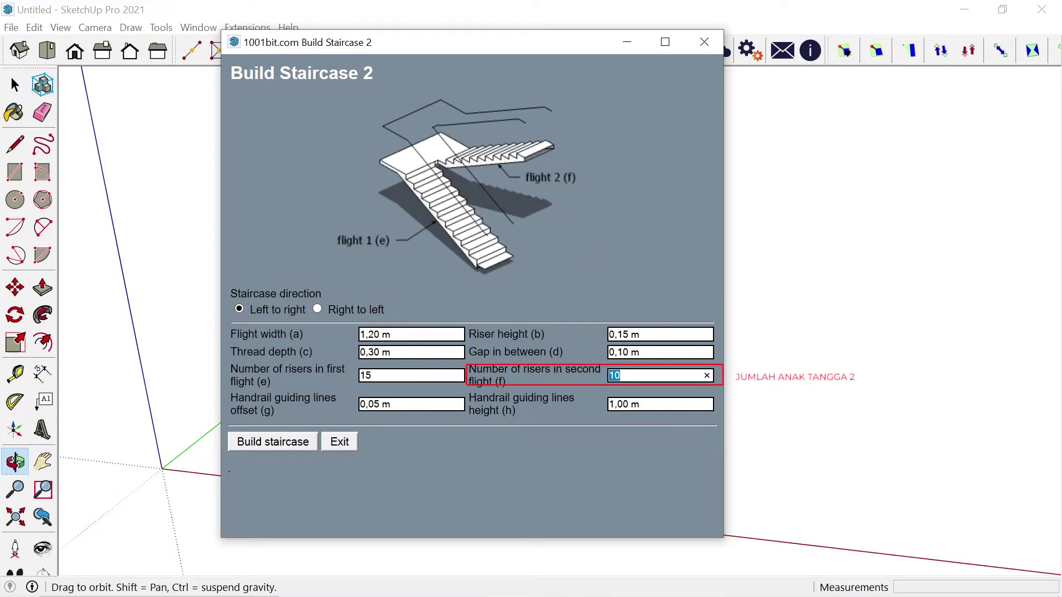
{"action": "type", "text": "15"}
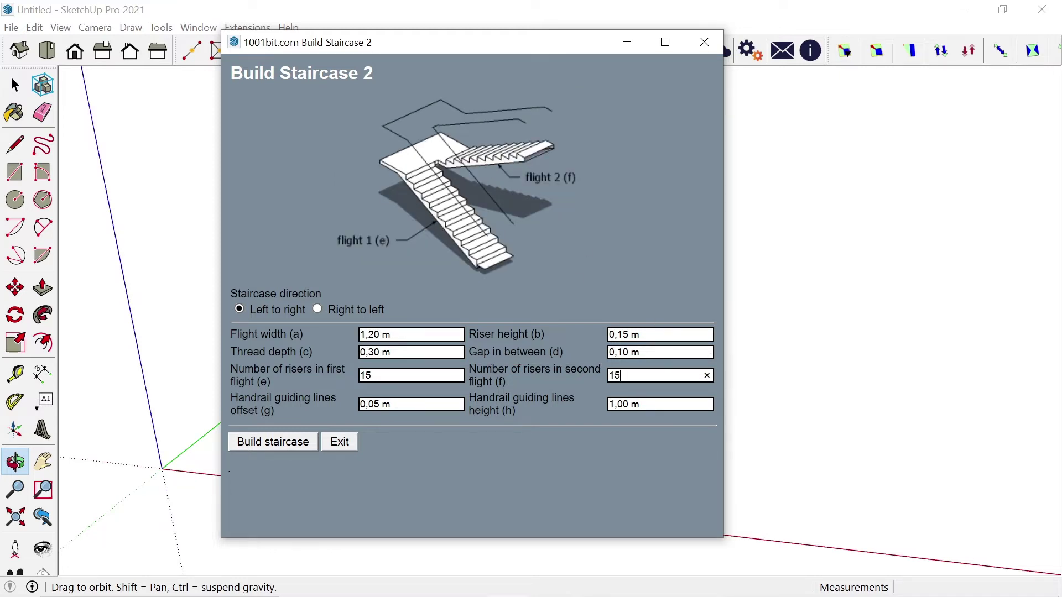
{"action": "key", "text": "Tab"}
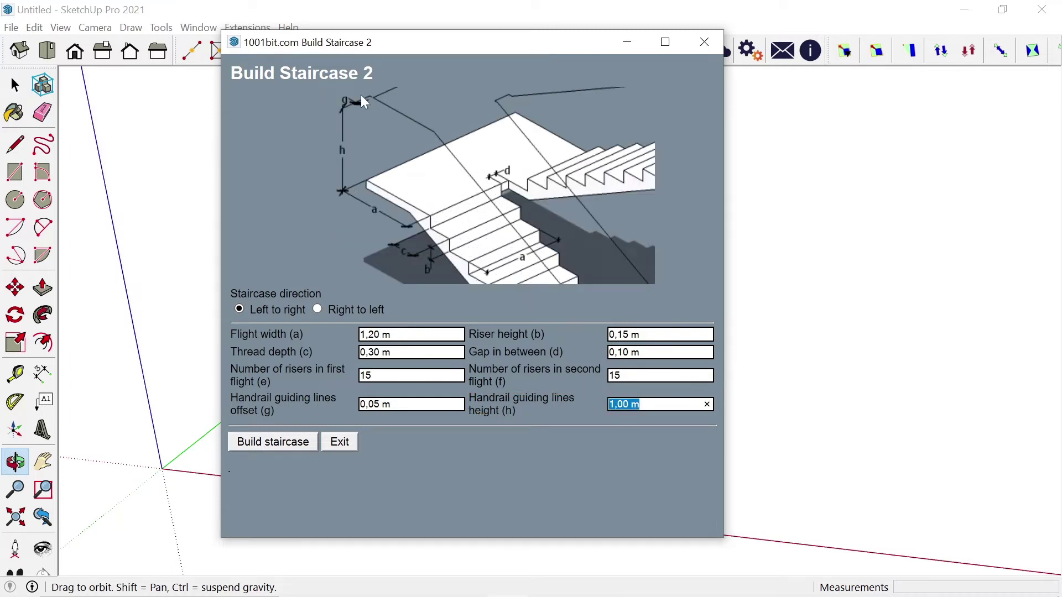
Build the staircase and place it on the ground near the origin across the red axis, at a plan angle of about 267 degrees
{"action": "left_click", "coordinate": [284, 444]}
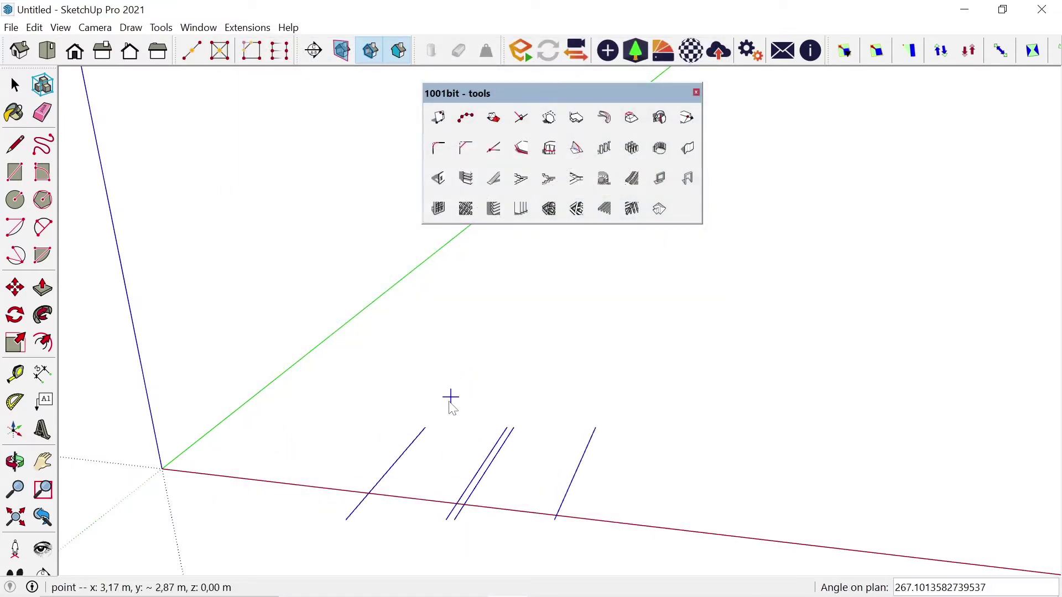
{"action": "scroll", "coordinate": [372, 461], "scroll_direction": "down", "scroll_amount": 4}
{"action": "scroll", "coordinate": [373, 461], "scroll_direction": "down", "scroll_amount": 1}
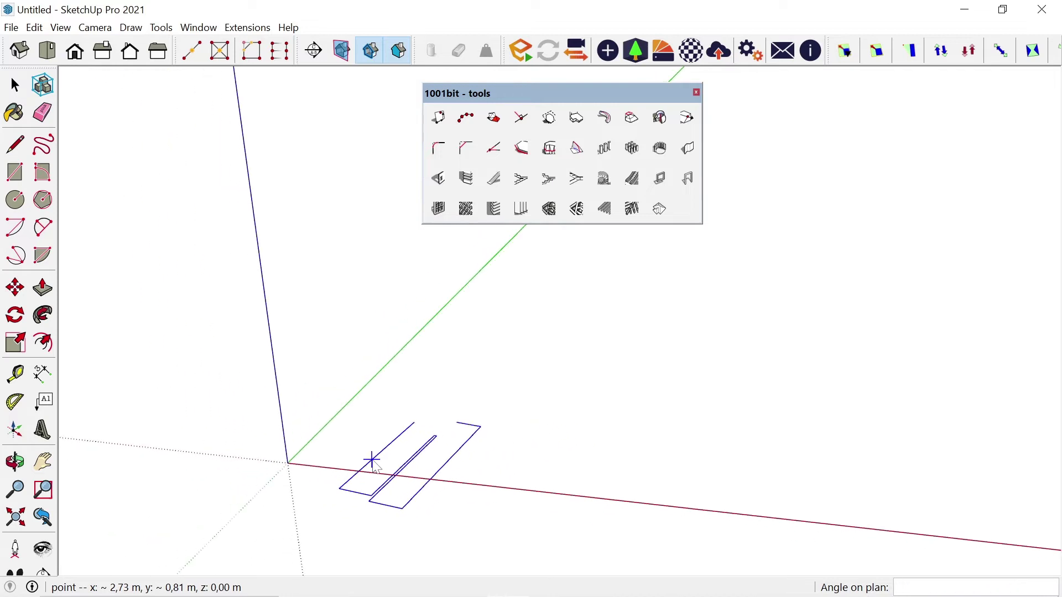
{"action": "left_click", "coordinate": [372, 460]}
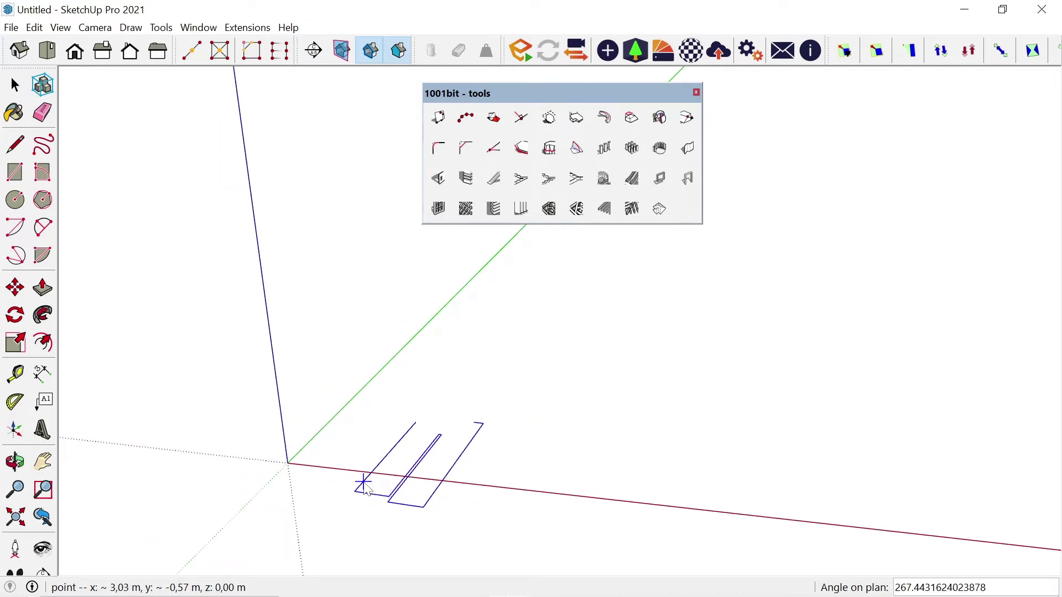
{"action": "left_click", "coordinate": [365, 488]}
Open the staircase group and erase the surplus tread face projecting at the foot of the first flight
{"action": "middle_click_drag", "start_coordinate": [375, 410], "coordinate": [550, 314]}
{"action": "scroll", "coordinate": [552, 481], "scroll_direction": "up", "scroll_amount": 5}
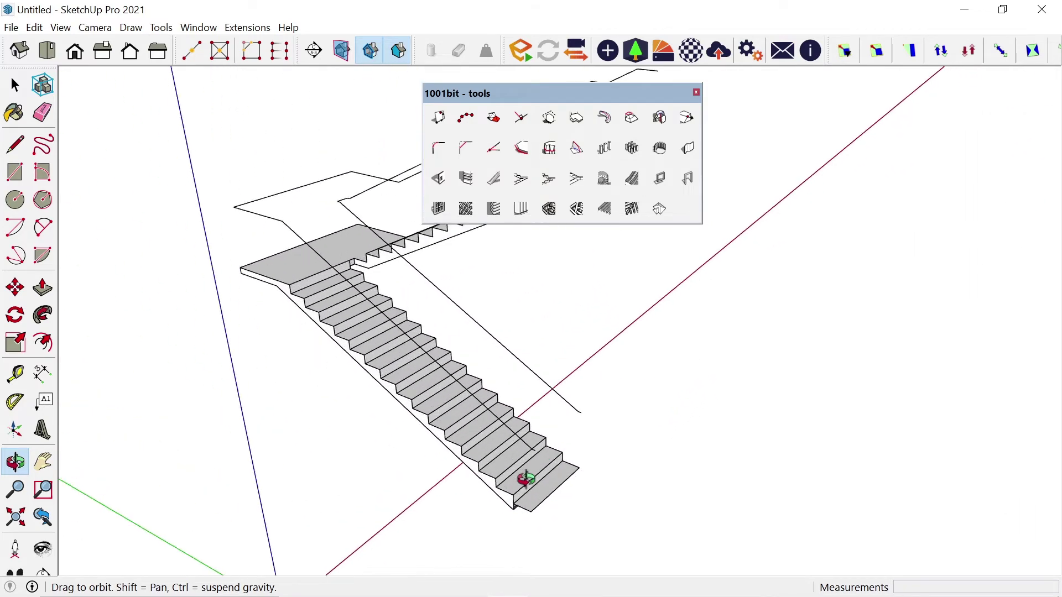
{"action": "middle_click_drag", "start_coordinate": [535, 484], "coordinate": [562, 432]}
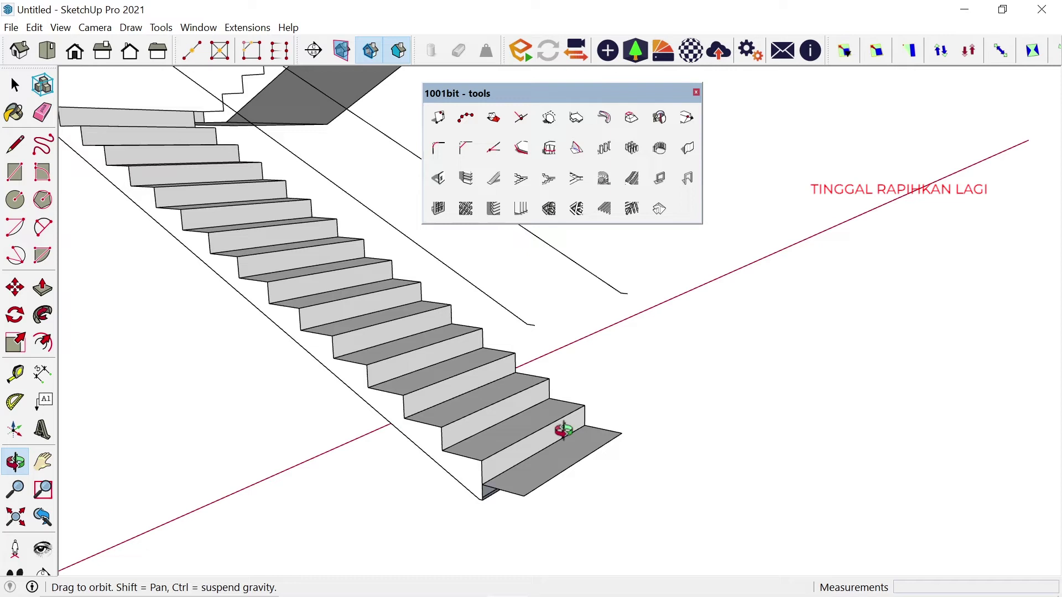
{"action": "triple_click", "coordinate": [536, 473]}
{"action": "left_click", "coordinate": [536, 473]}
{"action": "scroll", "coordinate": [536, 473], "scroll_direction": "up", "scroll_amount": 2}
{"action": "key", "text": "e"}
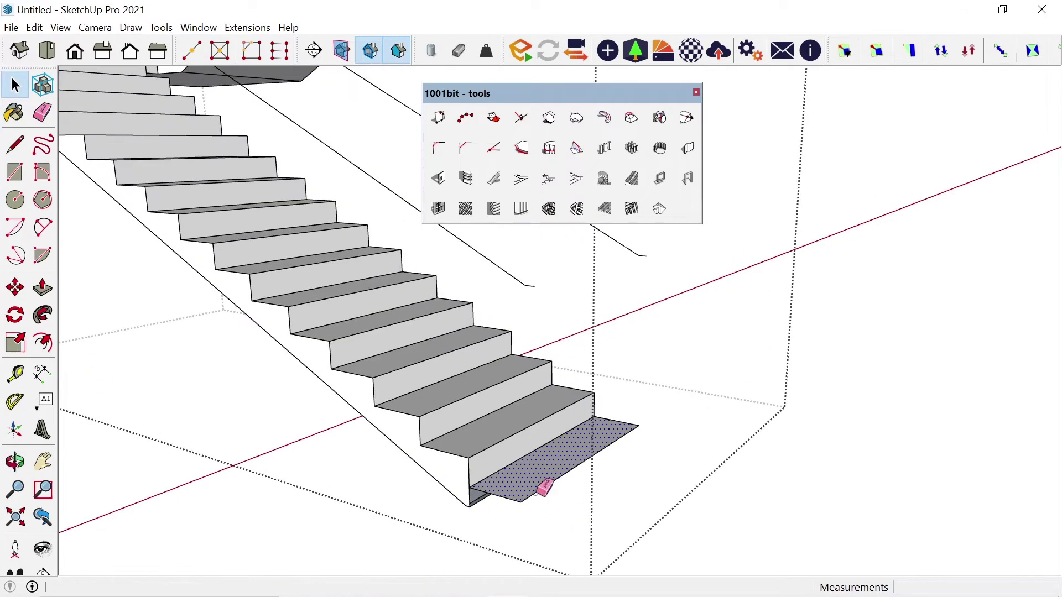
{"action": "left_click_drag", "start_coordinate": [535, 491], "coordinate": [526, 513]}
Draw a line level with the first flight's base, push the wedge below it through the flight's width, and erase the leftover edges
{"action": "scroll", "coordinate": [506, 500], "scroll_direction": "up", "scroll_amount": 1}
{"action": "key", "text": "l"}
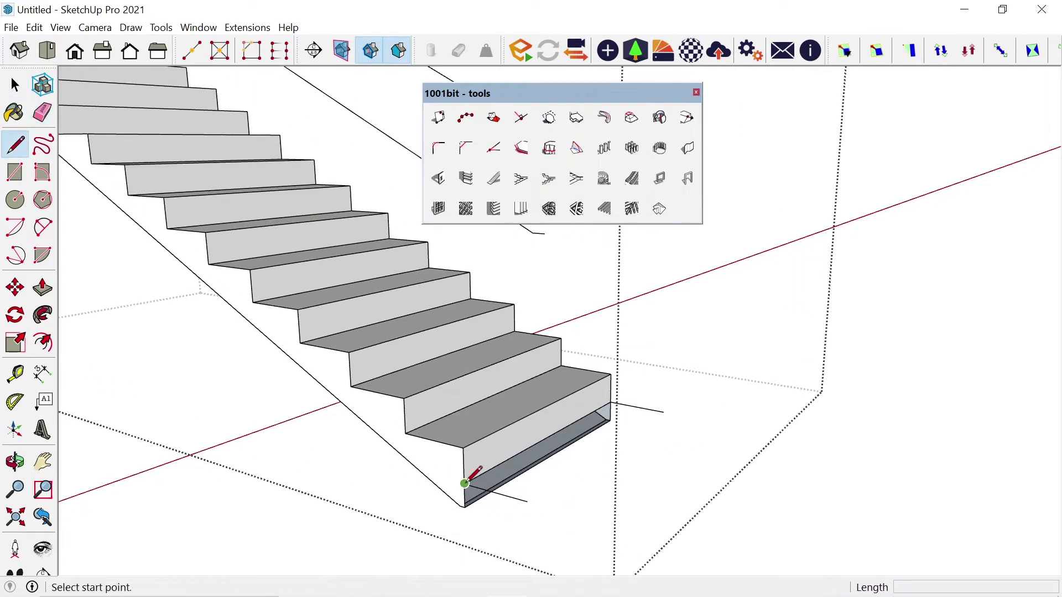
{"action": "left_click", "coordinate": [465, 484]}
{"action": "left_click", "coordinate": [421, 471]}
{"action": "key", "text": "p"}
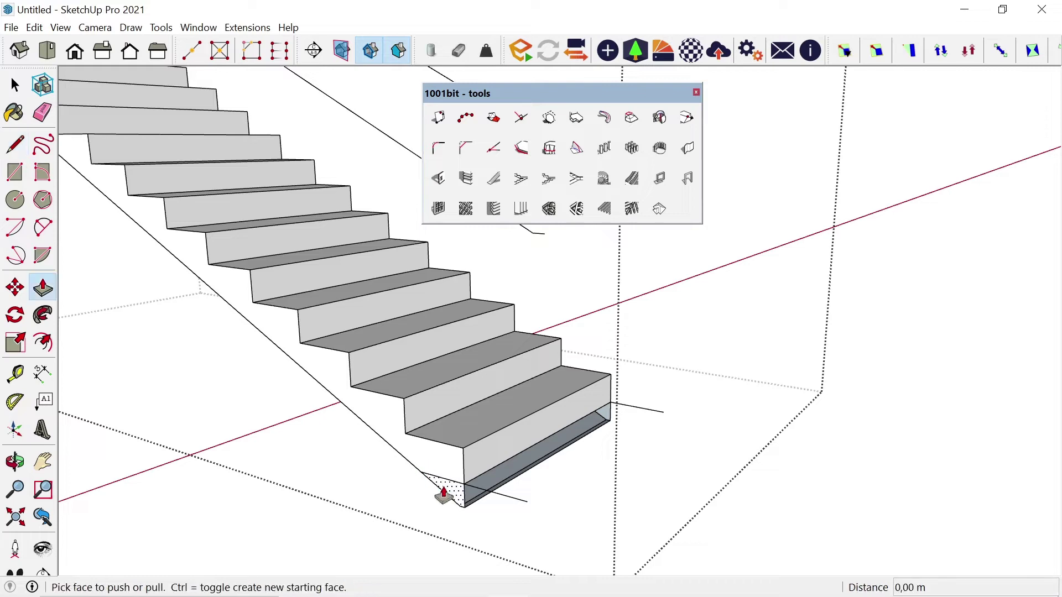
{"action": "left_click", "coordinate": [442, 495]}
{"action": "left_click", "coordinate": [613, 409]}
{"action": "key", "text": "e"}
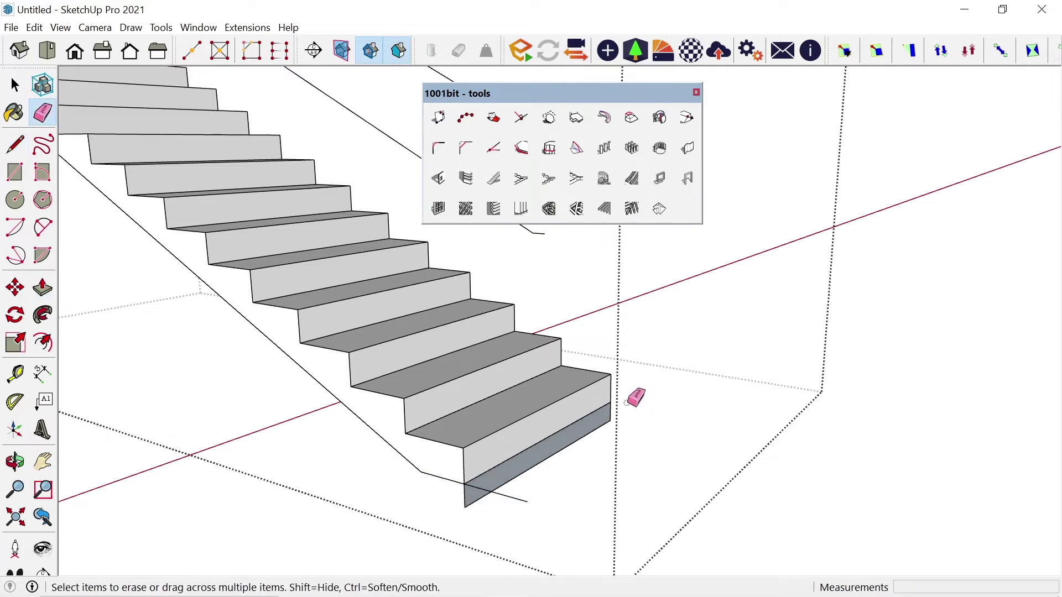
{"action": "left_click", "coordinate": [593, 433]}
Draw a 1,20 m line along the lower edge of the second flight's upper end to close its end face
{"action": "scroll", "coordinate": [451, 541], "scroll_direction": "down", "scroll_amount": 5}
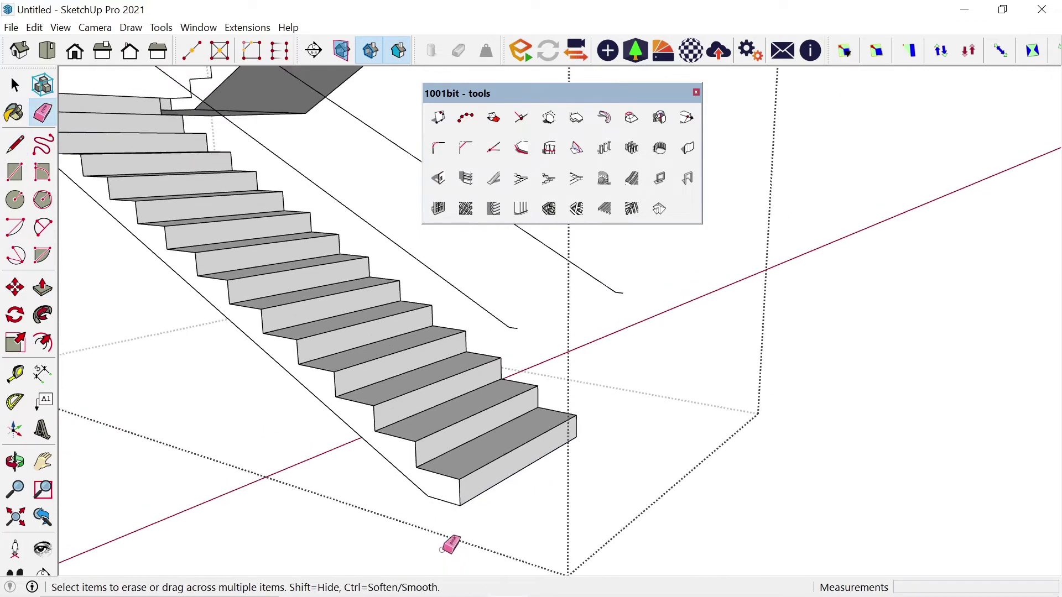
{"action": "scroll", "coordinate": [450, 540], "scroll_direction": "down", "scroll_amount": 3}
{"action": "scroll", "coordinate": [505, 332], "scroll_direction": "up", "scroll_amount": 6}
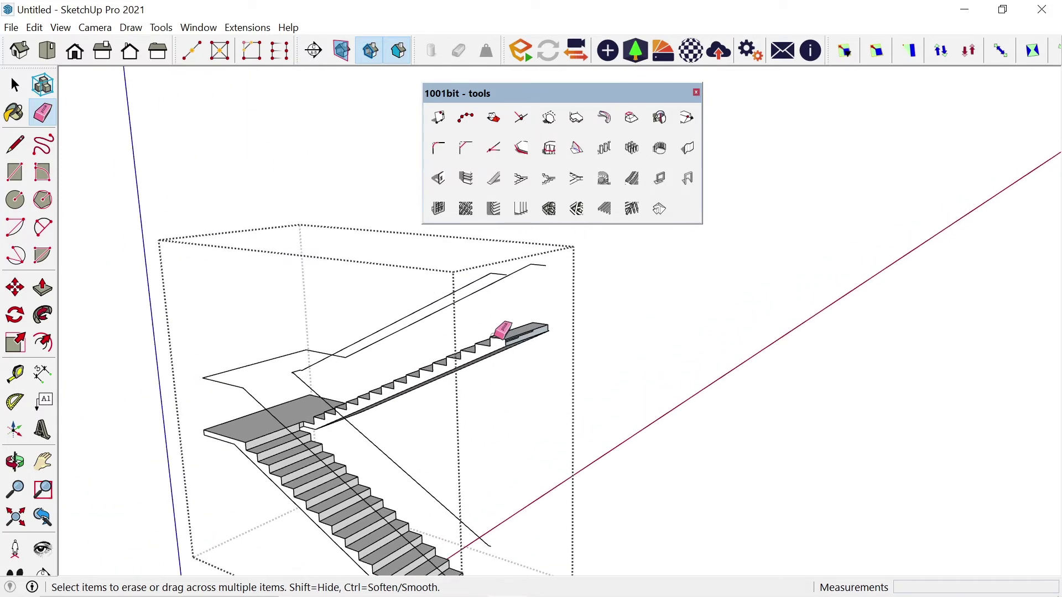
{"action": "scroll", "coordinate": [519, 329], "scroll_direction": "up", "scroll_amount": 6}
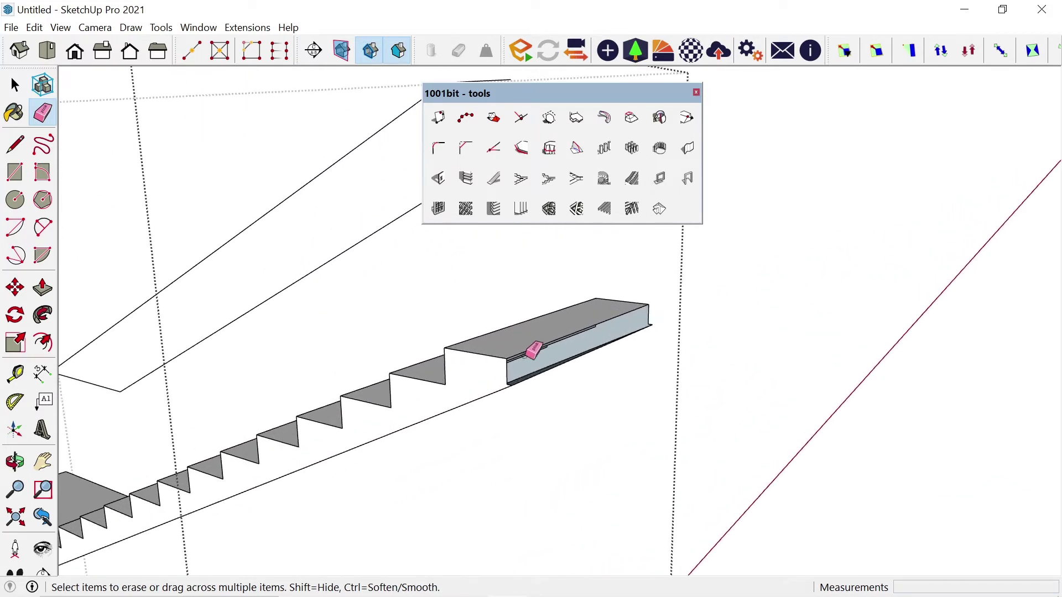
{"action": "middle_click_drag", "start_coordinate": [533, 349], "coordinate": [513, 387]}
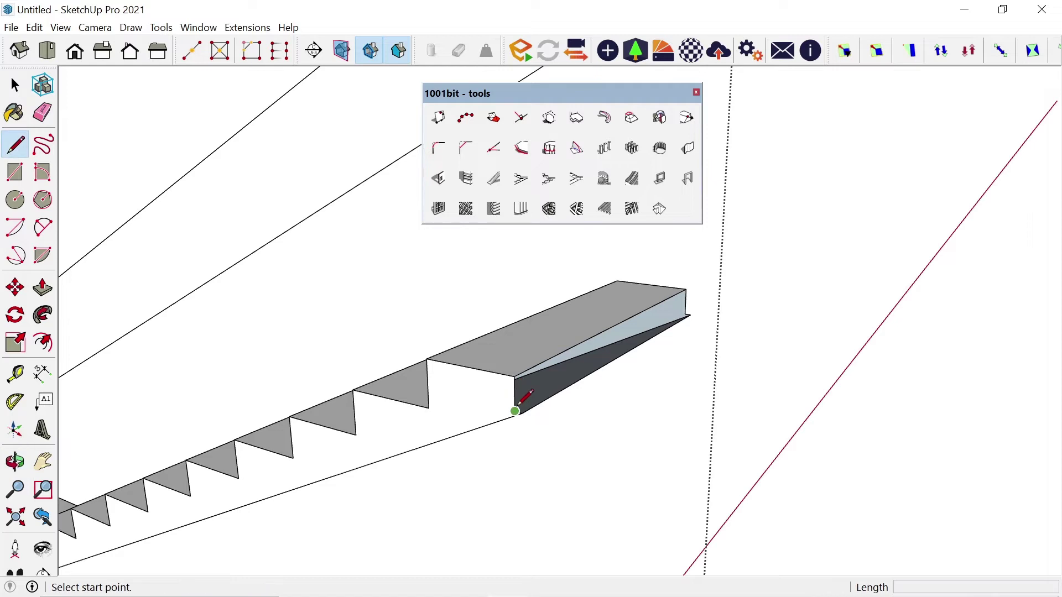
{"action": "left_click", "coordinate": [515, 411]}
{"action": "left_click", "coordinate": [689, 315]}
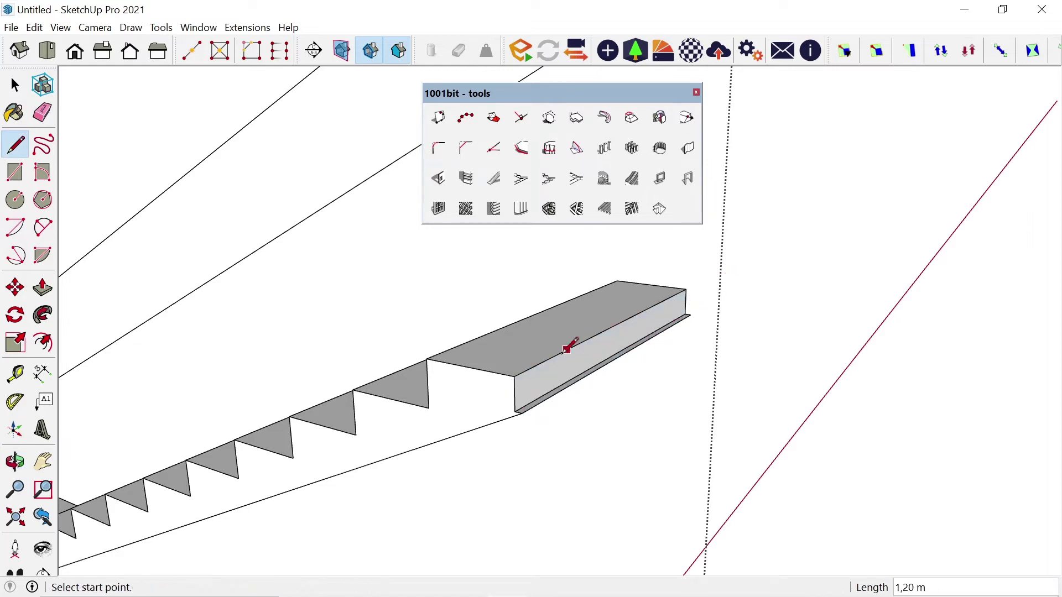
Draw a vertical line down the second flight's upper end and push the small protruding wedge back 1,20 m through the flight's width
{"action": "left_click", "coordinate": [522, 412]}
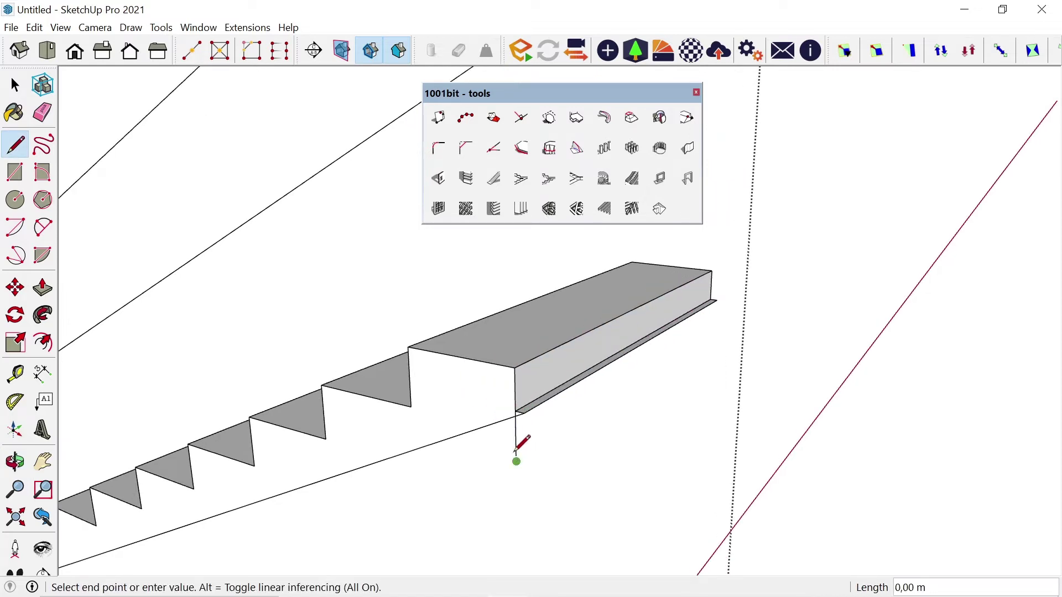
{"action": "left_click", "coordinate": [517, 459]}
{"action": "scroll", "coordinate": [518, 445], "scroll_direction": "up", "scroll_amount": 4}
{"action": "key", "text": "e"}
{"action": "left_click", "coordinate": [523, 427]}
{"action": "key", "text": "p"}
{"action": "left_click", "coordinate": [539, 331]}
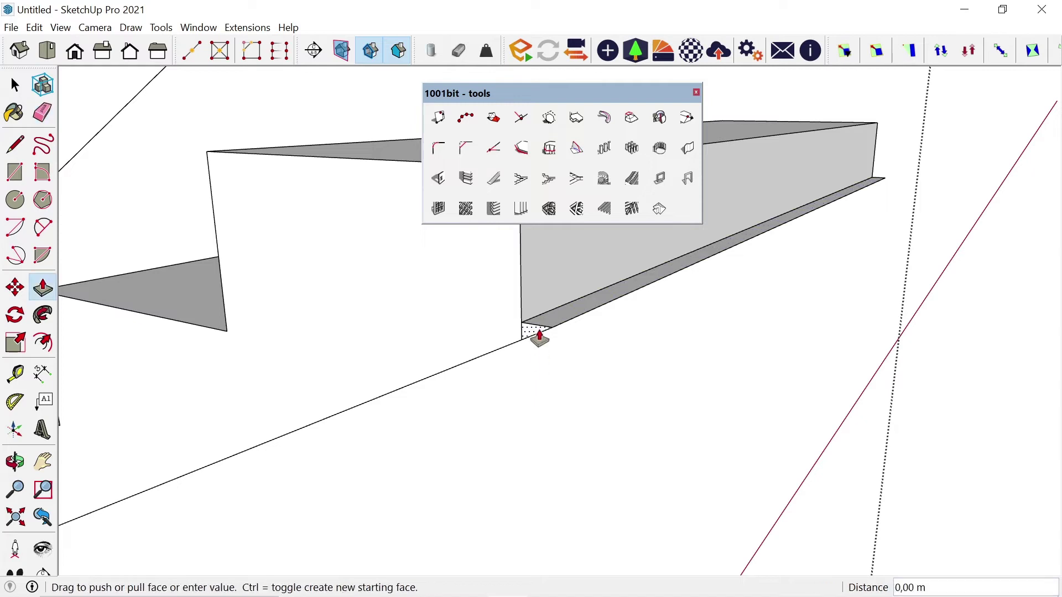
{"action": "left_click", "coordinate": [887, 155]}
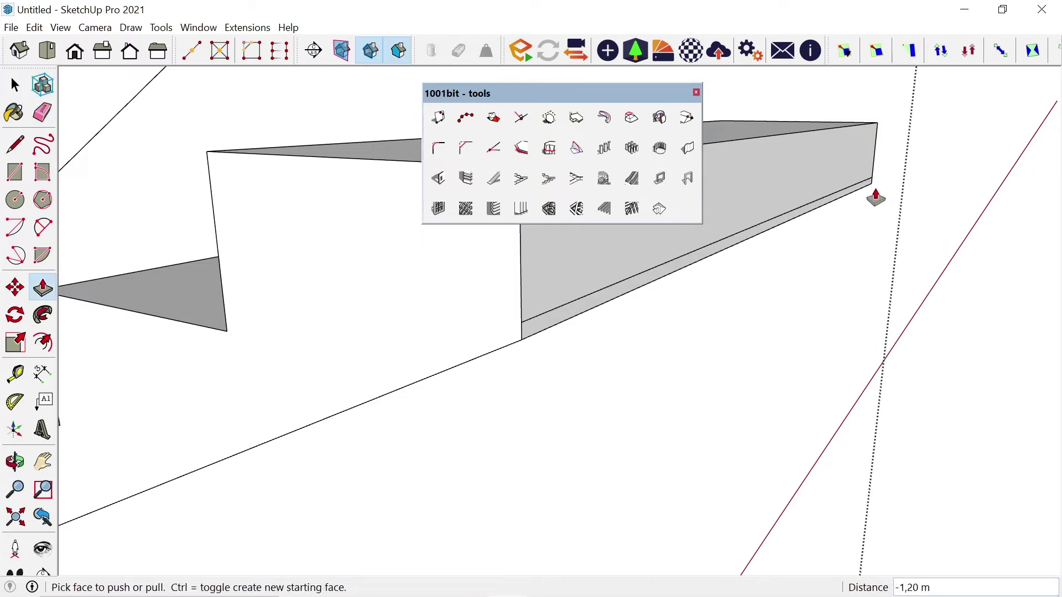
Erase the leftover seam line on the end face of the top step and exit the staircase group
{"action": "key", "text": "e"}
{"action": "scroll", "coordinate": [827, 216], "scroll_direction": "down", "scroll_amount": 10}
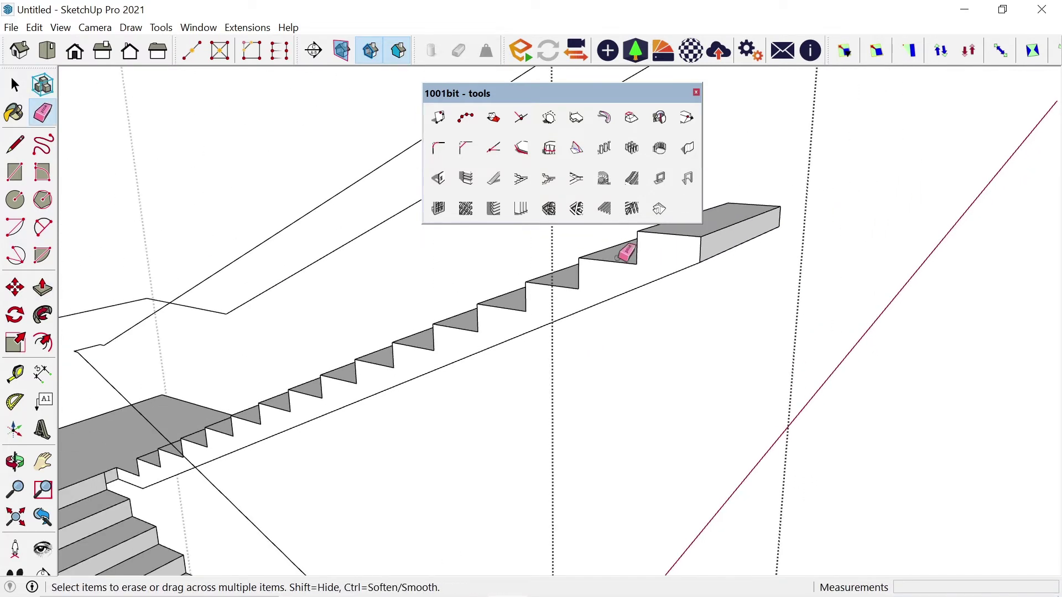
{"action": "scroll", "coordinate": [608, 255], "scroll_direction": "down", "scroll_amount": 10}
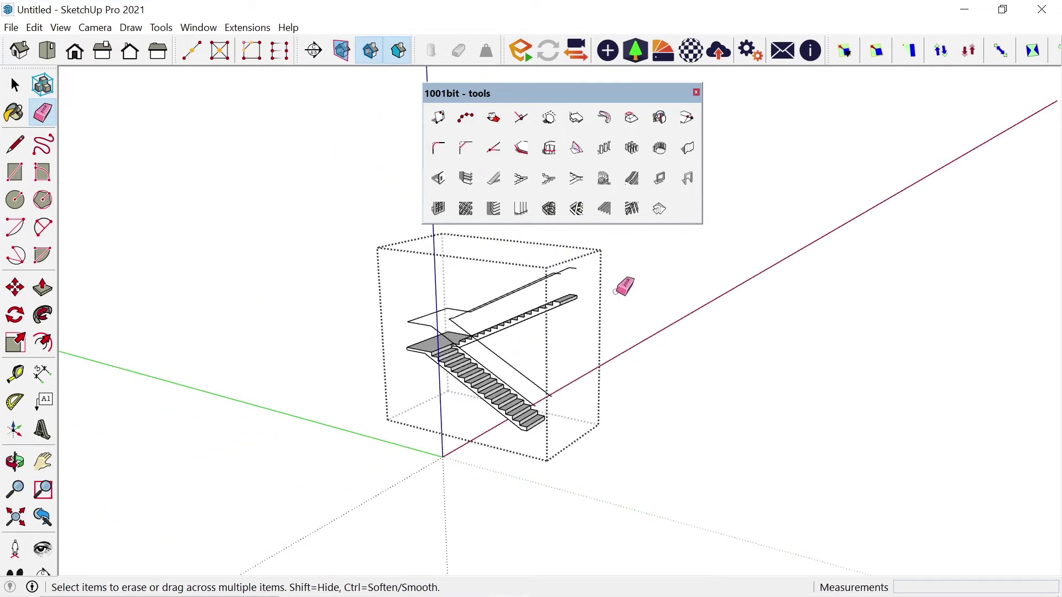
{"action": "key", "text": "space"}
{"action": "left_click", "coordinate": [662, 283]}
Measure the staircase's vertical height from the top step down to the foot of the first flight using a temporary line
{"action": "scroll", "coordinate": [548, 365], "scroll_direction": "up", "scroll_amount": 4}
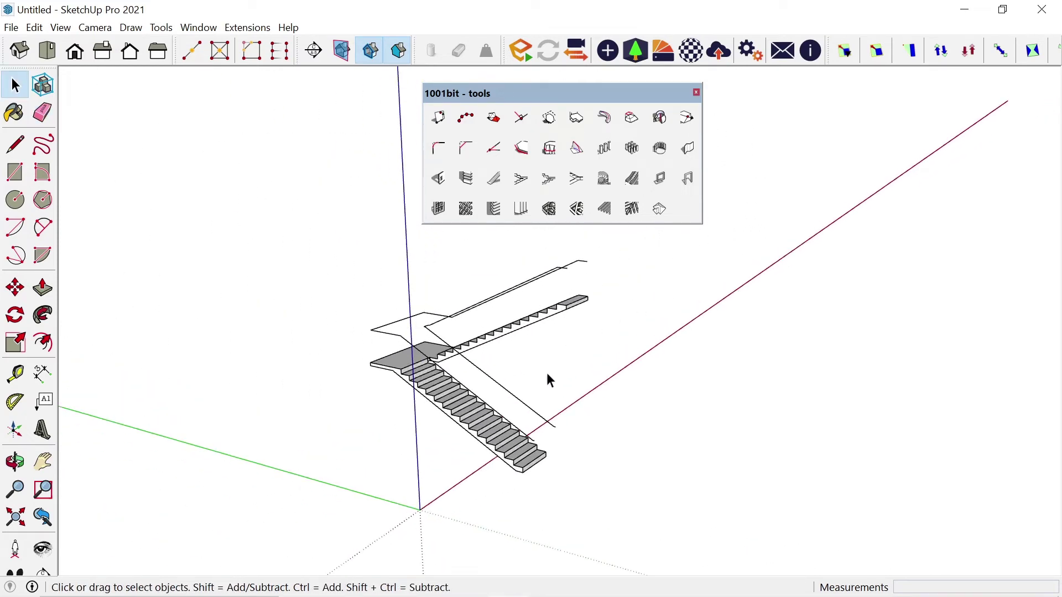
{"action": "scroll", "coordinate": [559, 309], "scroll_direction": "up", "scroll_amount": 1}
{"action": "middle_click_drag", "start_coordinate": [574, 299], "coordinate": [558, 265]}
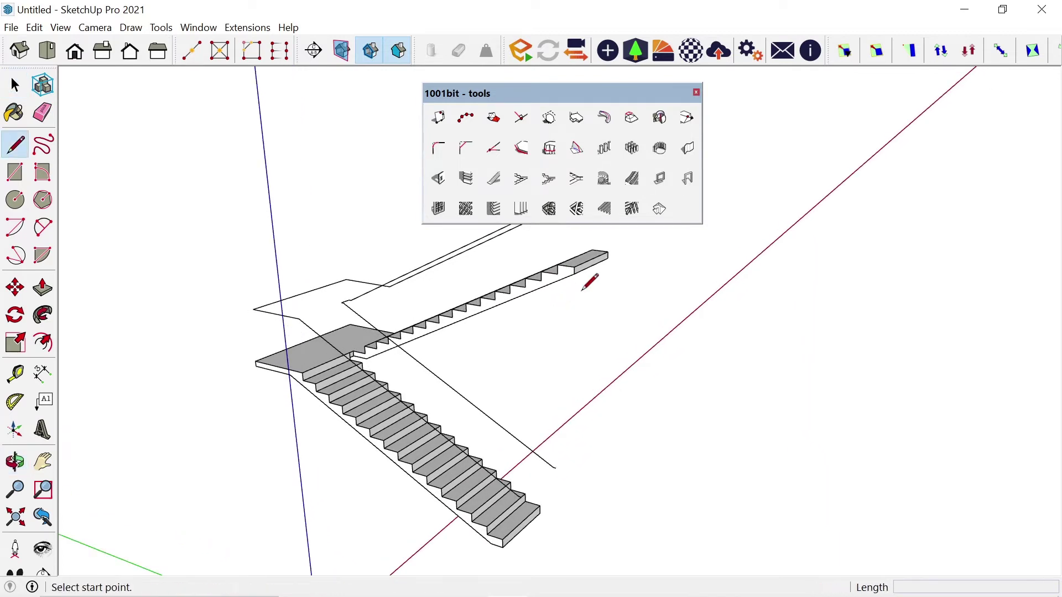
{"action": "left_click", "coordinate": [574, 267]}
{"action": "key", "text": "shift"}
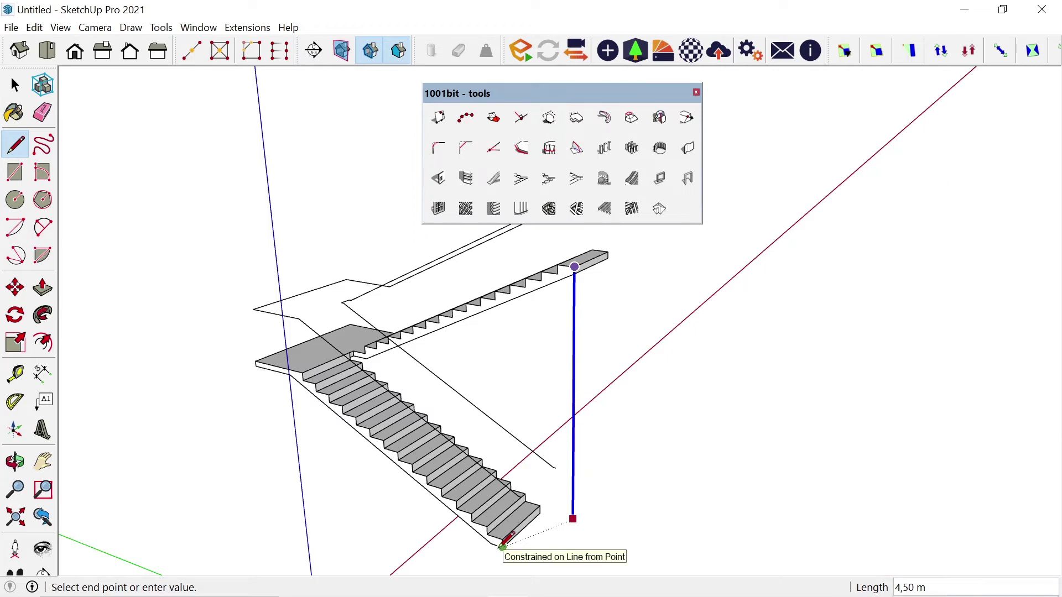
{"action": "key", "text": "Escape"}
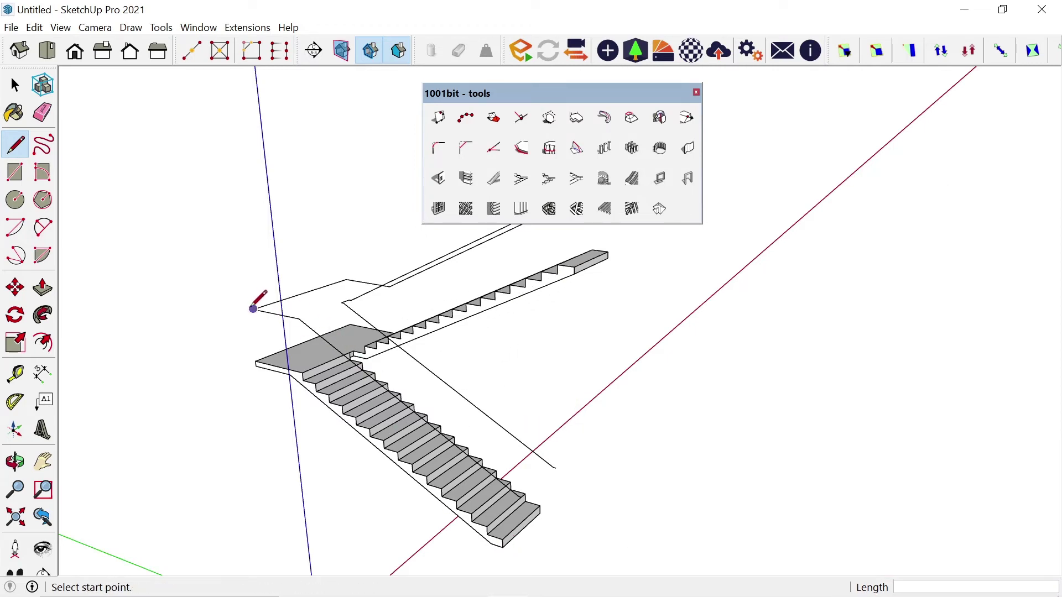
Measure the vertical gap from the handrail outline down to the landing corner and the height of the top riser
{"action": "left_click", "coordinate": [253, 309]}
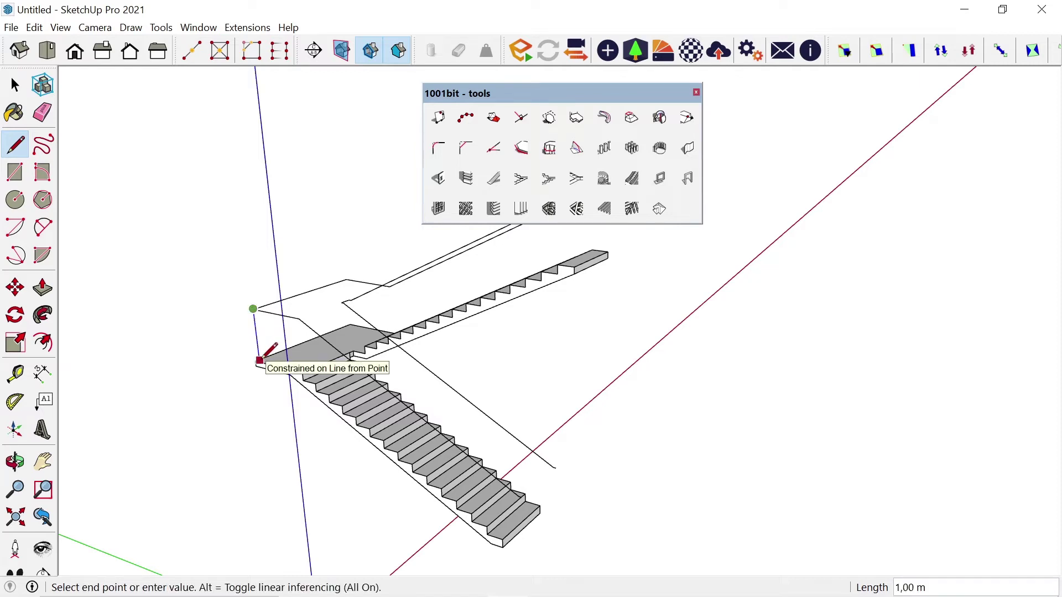
{"action": "left_click", "coordinate": [260, 360]}
{"action": "scroll", "coordinate": [276, 357], "scroll_direction": "up", "scroll_amount": 5}
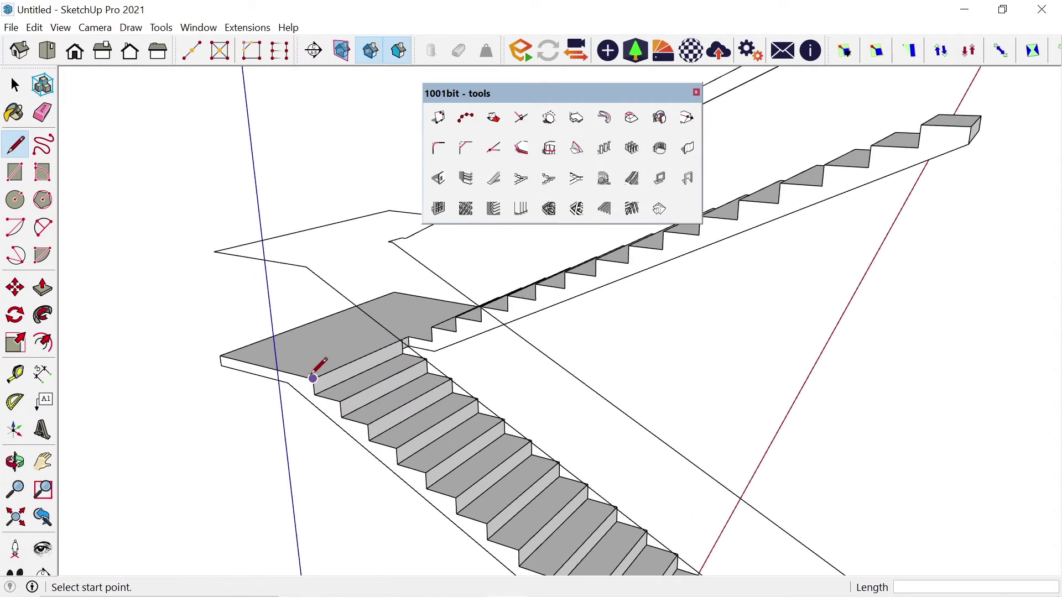
{"action": "left_click", "coordinate": [317, 401]}
{"action": "left_click", "coordinate": [314, 380]}
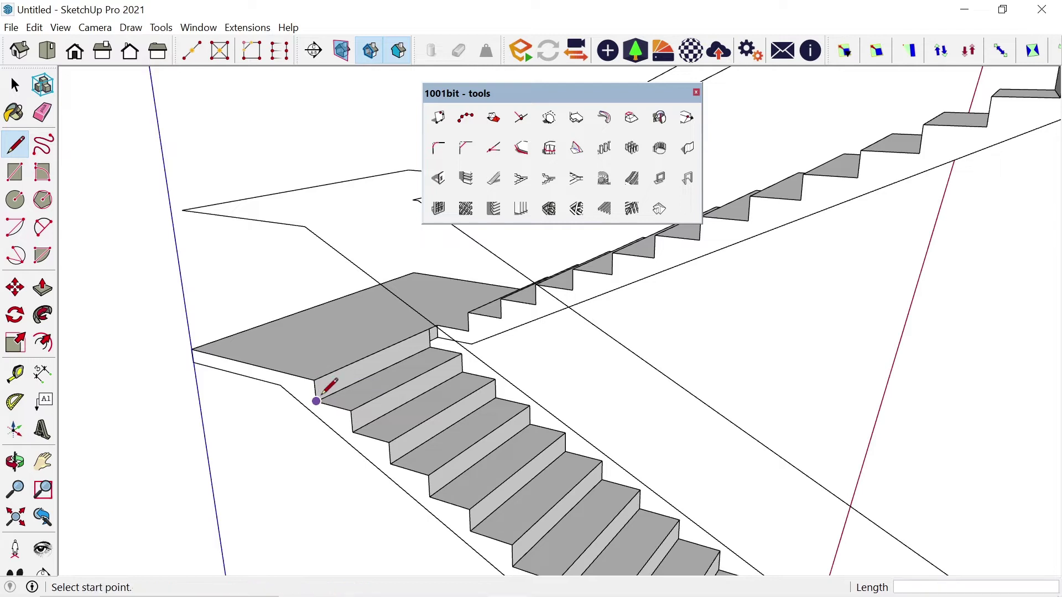
Measure one tread's depth on the first flight and the widths of the flight and the landing
{"action": "left_click", "coordinate": [316, 401]}
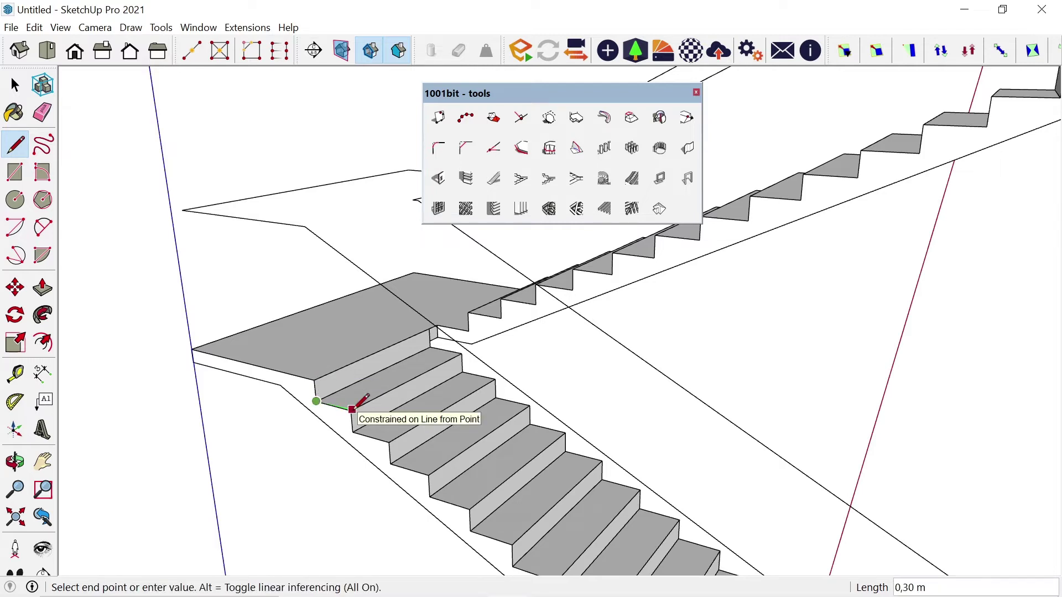
{"action": "left_click", "coordinate": [352, 409]}
{"action": "left_click", "coordinate": [353, 431]}
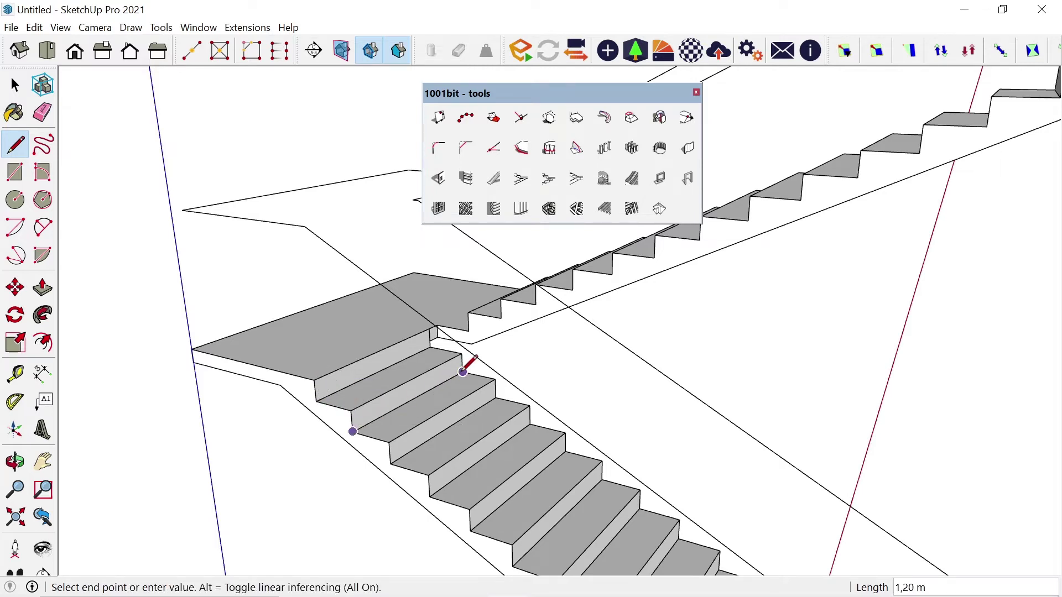
{"action": "left_click", "coordinate": [463, 371]}
{"action": "left_click", "coordinate": [315, 379]}
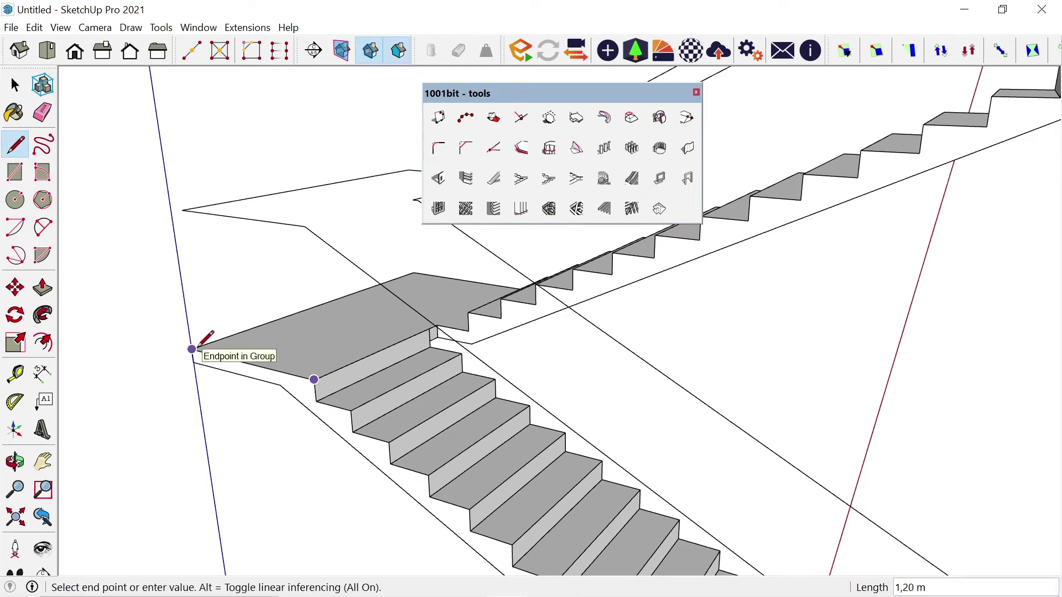
{"action": "left_click", "coordinate": [193, 348]}
Delete the whole staircase together with its handrail outlines
{"action": "scroll", "coordinate": [344, 303], "scroll_direction": "down", "scroll_amount": 8}
{"action": "key", "text": "space"}
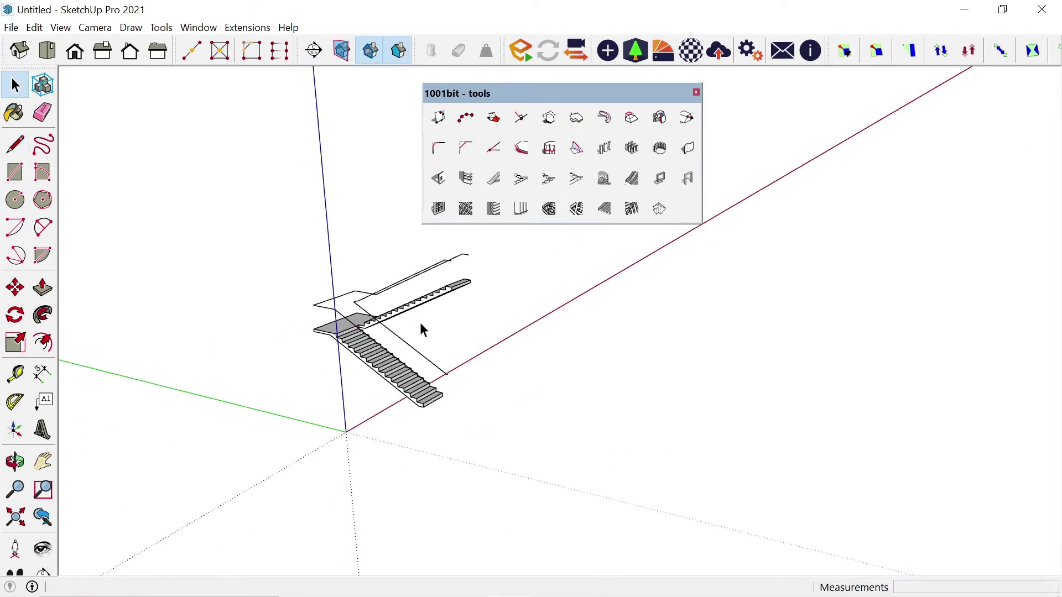
{"action": "middle_click_drag", "start_coordinate": [420, 323], "coordinate": [412, 378]}
{"action": "scroll", "coordinate": [413, 378], "scroll_direction": "up", "scroll_amount": 3}
{"action": "key", "text": "space"}
{"action": "left_click_drag", "start_coordinate": [569, 301], "coordinate": [301, 525]}
{"action": "key", "text": "Delete"}
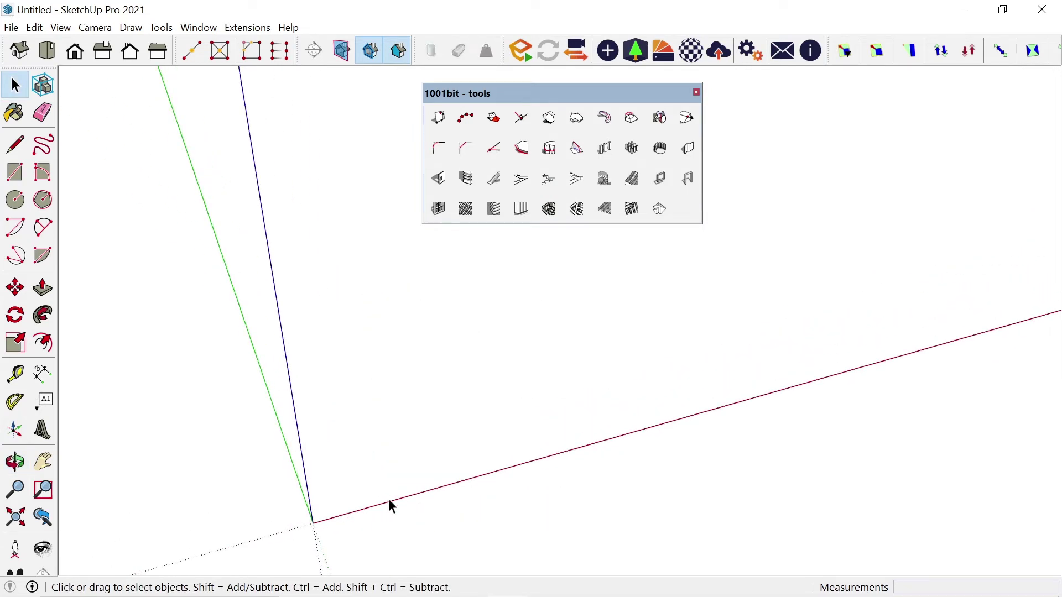
Draw a 5 m reference line on the ground parallel to the green axis
{"action": "mouse_move", "coordinate": [635, 484]}
{"action": "middle_mouse_down"}
{"action": "mouse_move", "coordinate": [695, 434]}
{"action": "mouse_move", "coordinate": [611, 424]}
{"action": "mouse_move", "coordinate": [563, 446]}
{"action": "mouse_move", "coordinate": [493, 426]}
{"action": "mouse_move", "coordinate": [437, 426]}
{"action": "middle_mouse_up"}
{"action": "key", "text": "l"}
{"action": "left_click", "coordinate": [433, 465]}
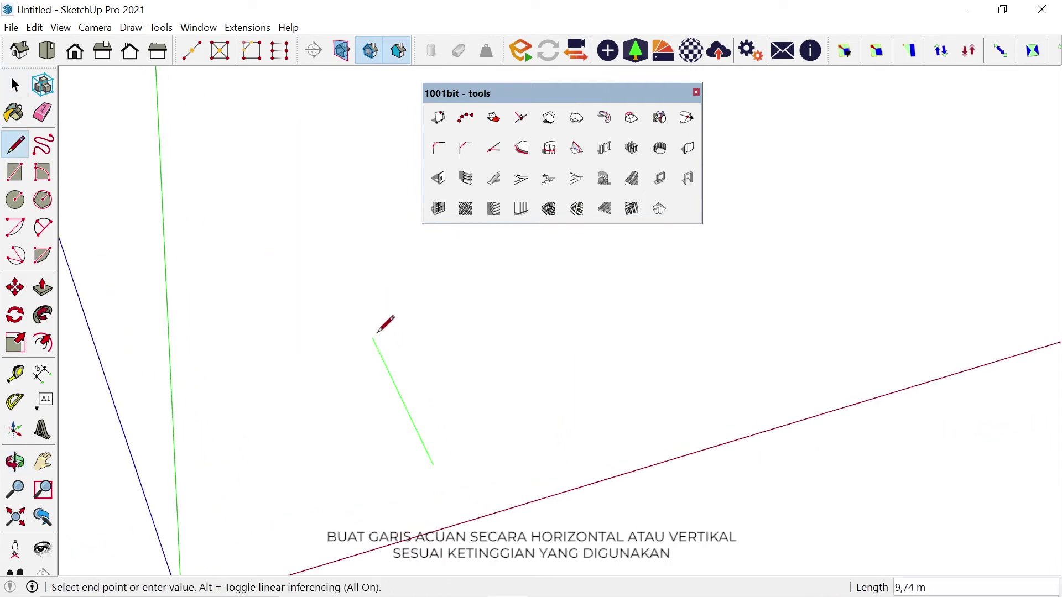
{"action": "type", "text": "5"}
{"action": "key", "text": "Return"}
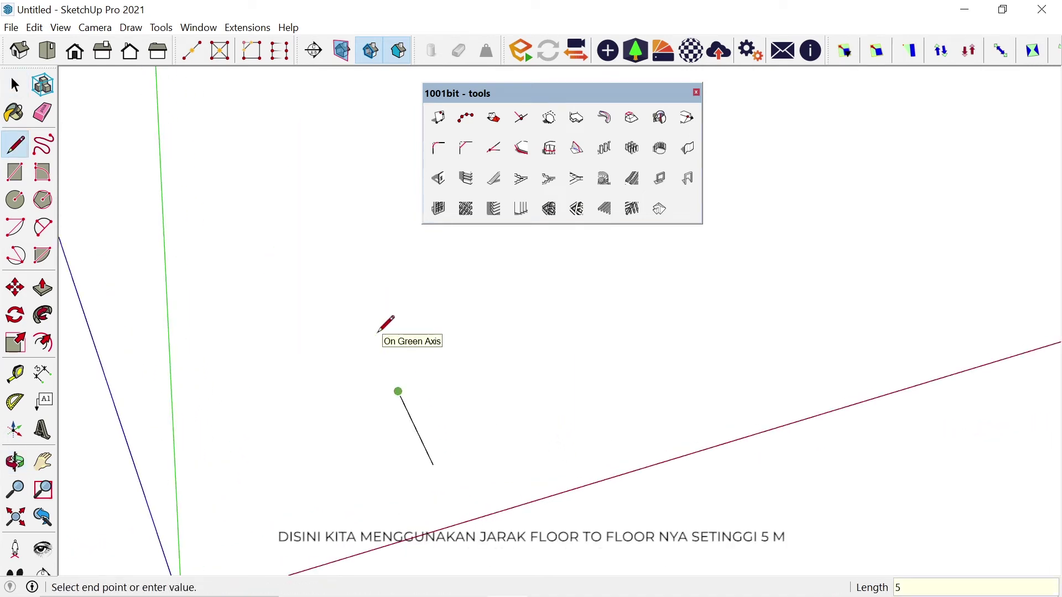
{"action": "key", "text": "Escape"}
Create a 1001bit escalator with a 5 m floor-to-floor height, picking the reference line's near and far ends as lower and upper floor points
{"action": "left_click", "coordinate": [634, 185]}
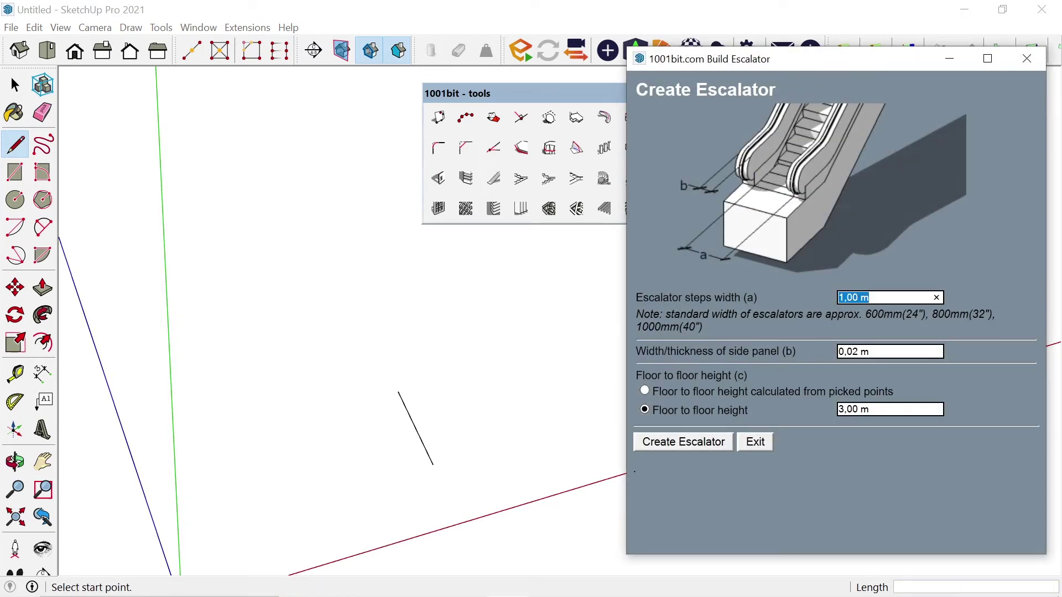
{"action": "key", "text": "Tab"}
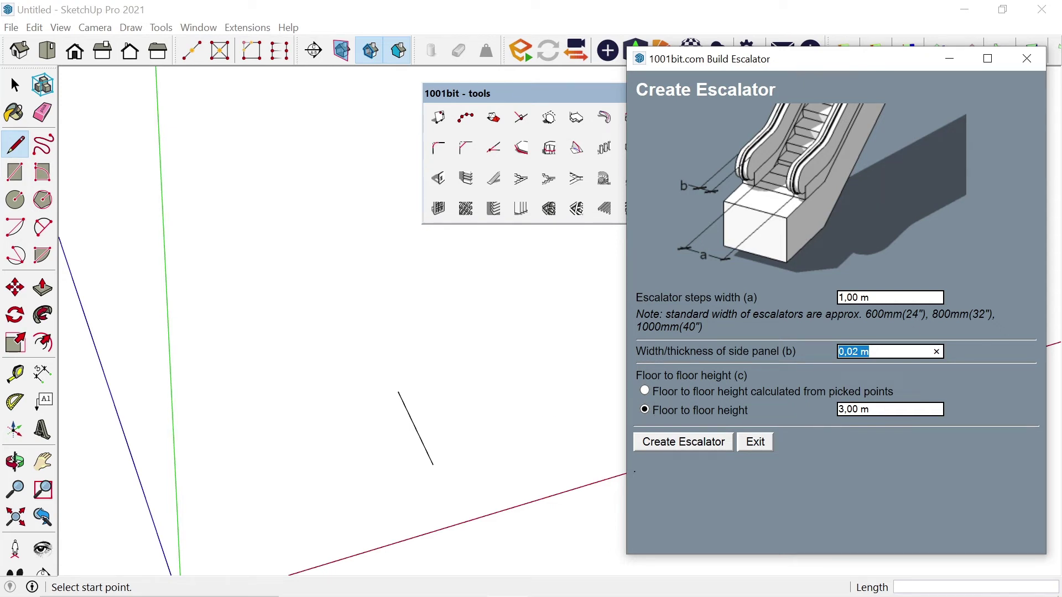
{"action": "left_click", "coordinate": [846, 414]}
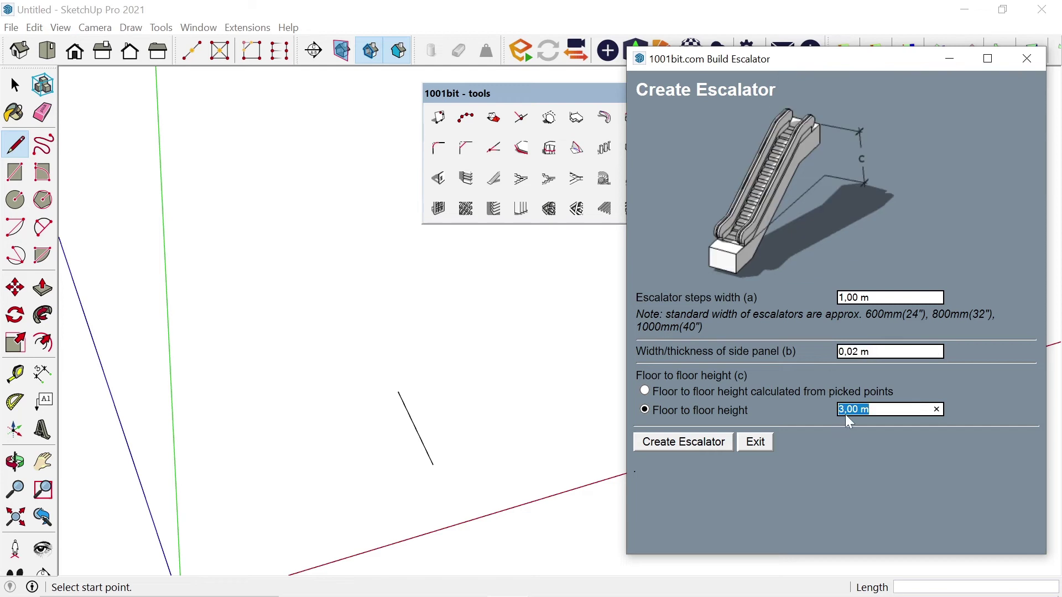
{"action": "type", "text": "5"}
{"action": "left_click", "coordinate": [686, 443]}
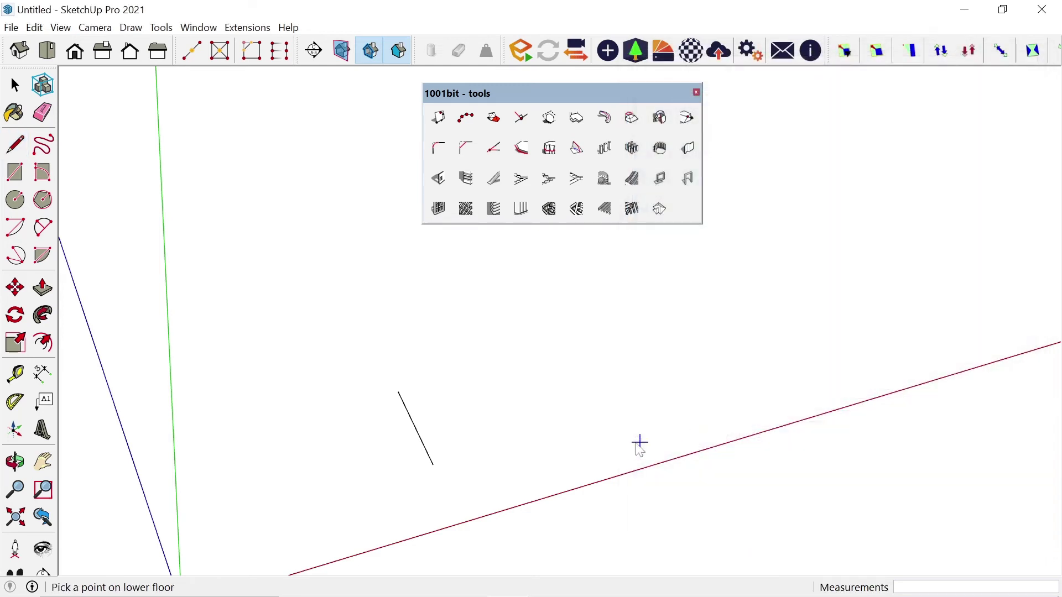
{"action": "left_click", "coordinate": [433, 464]}
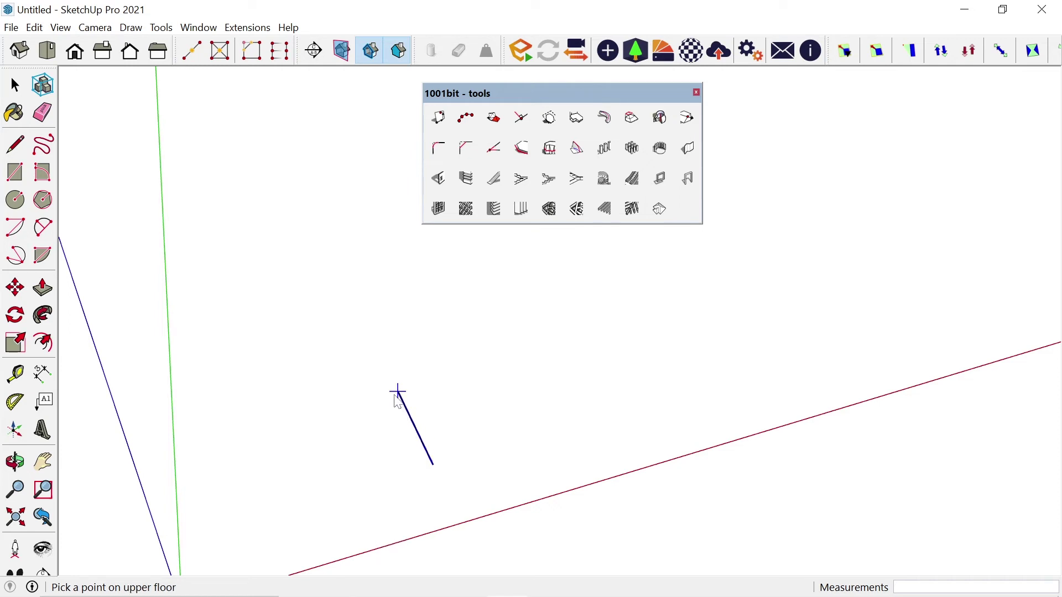
{"action": "left_click", "coordinate": [397, 391]}
Measure the escalator's vertical height from the upper landing corner to the lower landing level with a temporary line
{"action": "middle_click_drag", "start_coordinate": [397, 403], "coordinate": [420, 404]}
{"action": "scroll", "coordinate": [333, 255], "scroll_direction": "up", "scroll_amount": 5}
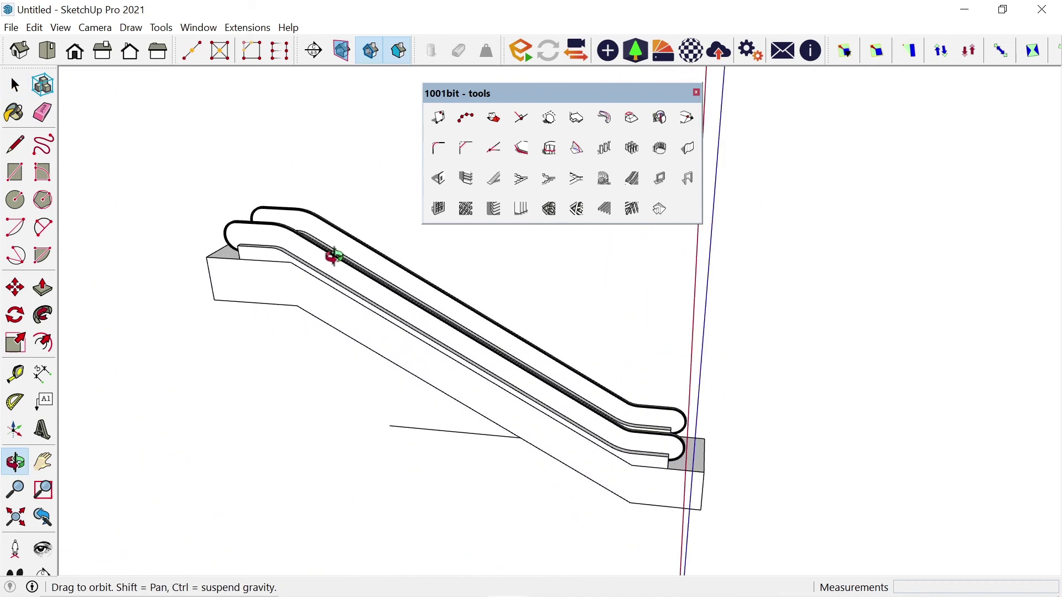
{"action": "key", "text": "l"}
{"action": "left_click", "coordinate": [178, 256]}
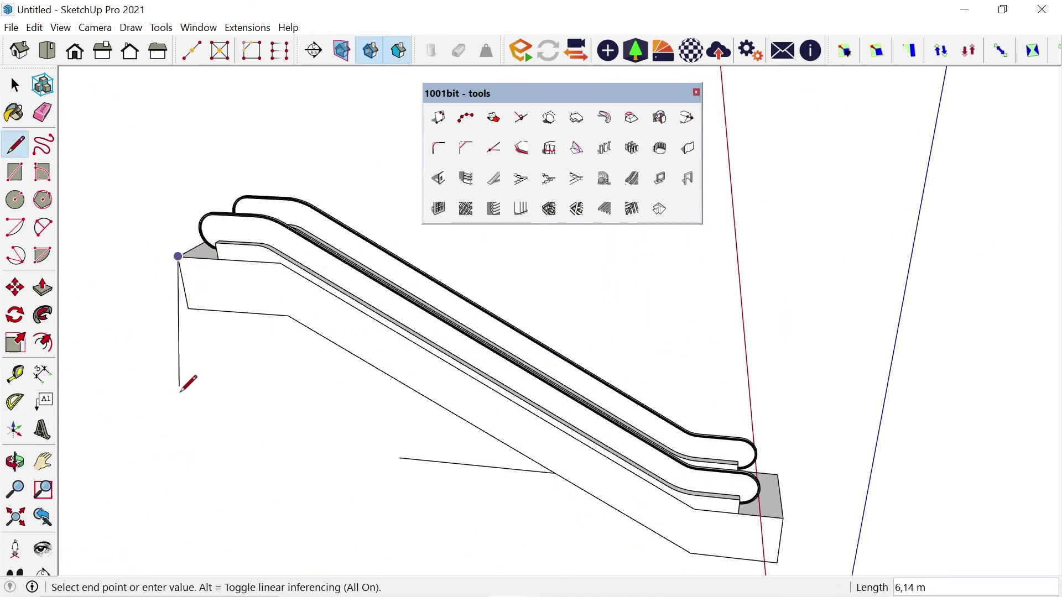
{"action": "key", "text": "Up"}
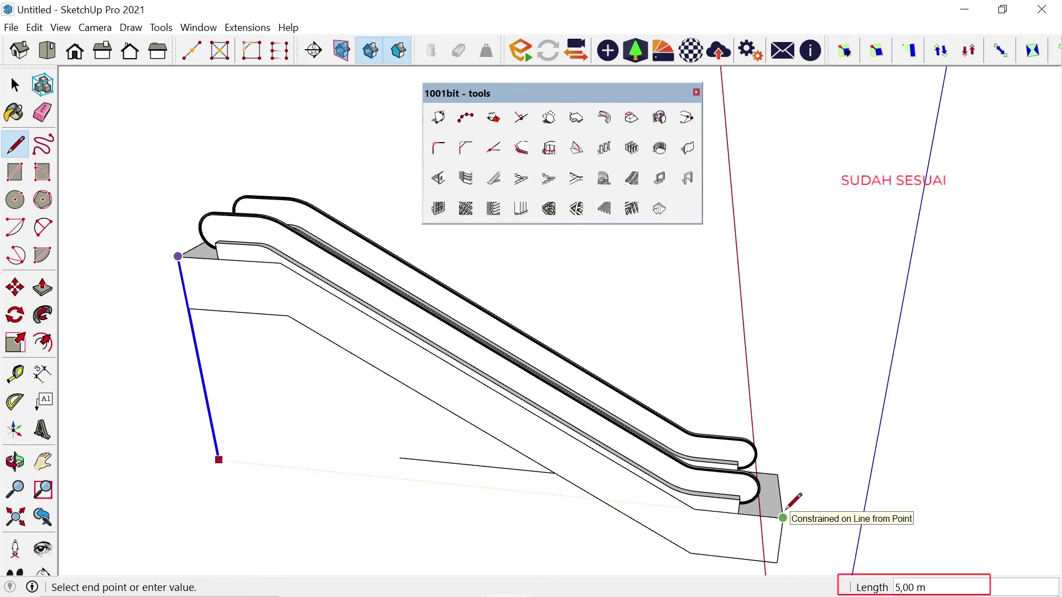
Erase the reference line beneath the escalator
{"action": "key", "text": "e"}
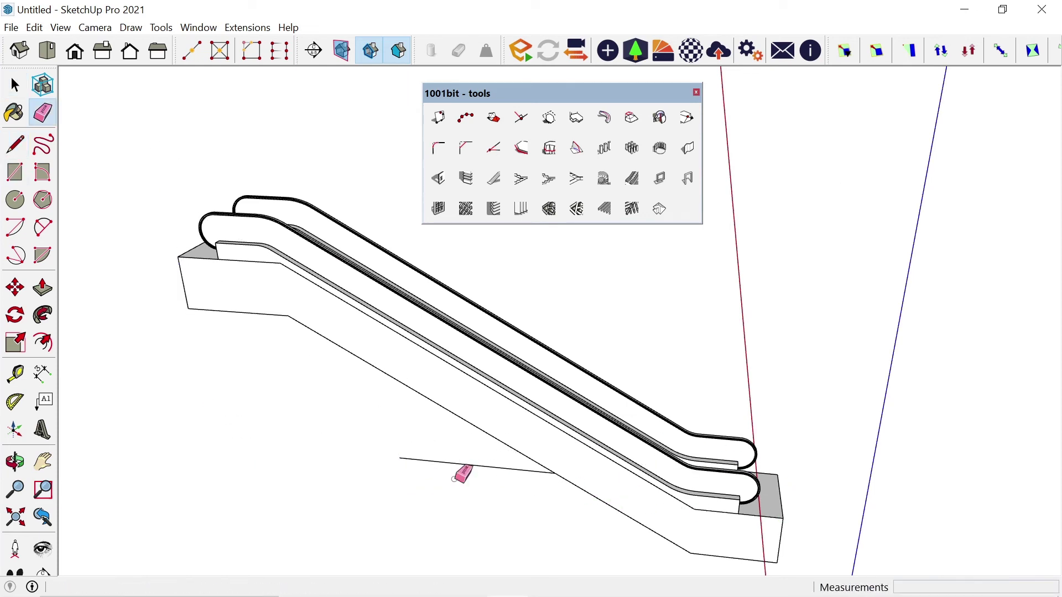
{"action": "left_click", "coordinate": [453, 464]}
{"action": "key", "text": "space"}
Open the escalator group and paint both handrails with 0137_Black from Colors-Named
{"action": "double_click", "coordinate": [443, 335]}
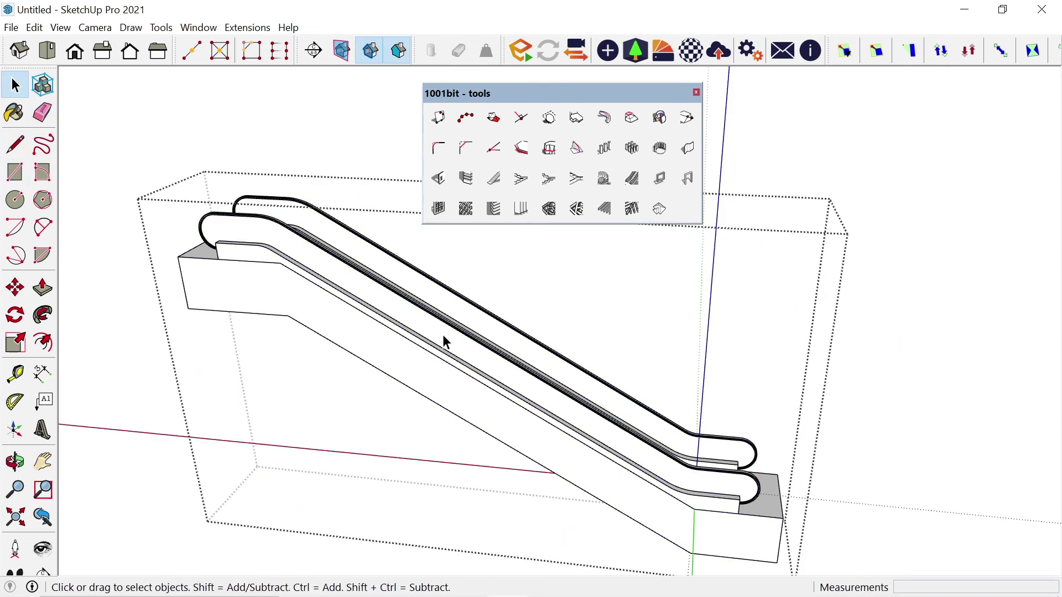
{"action": "left_click", "coordinate": [442, 334]}
{"action": "key", "text": "b"}
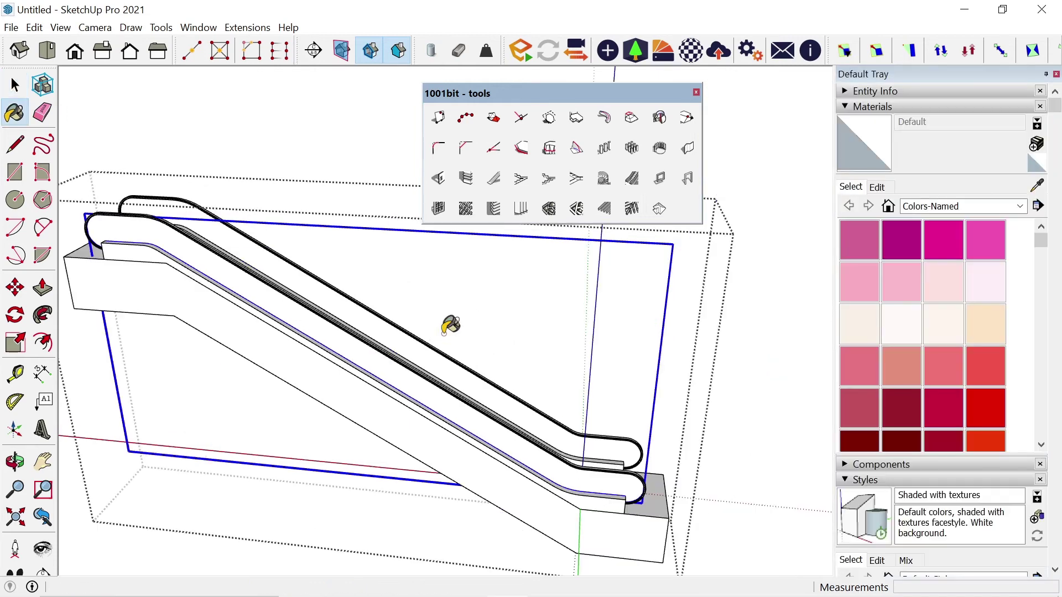
{"action": "scroll", "coordinate": [498, 335], "scroll_direction": "up", "scroll_amount": 5}
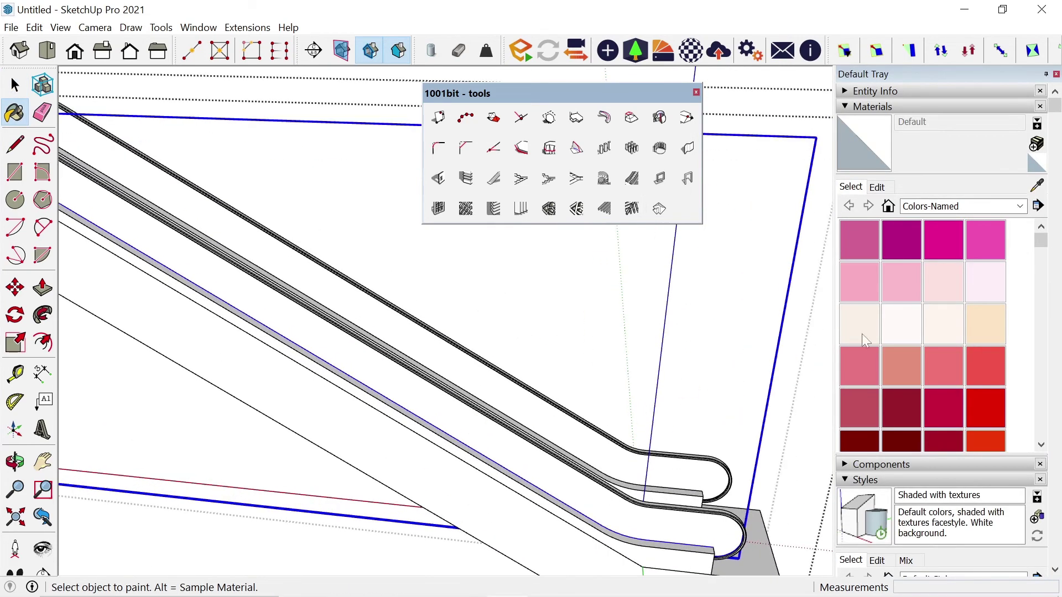
{"action": "scroll", "coordinate": [941, 283], "scroll_direction": "down", "scroll_amount": 5}
{"action": "scroll", "coordinate": [940, 292], "scroll_direction": "down", "scroll_amount": 5}
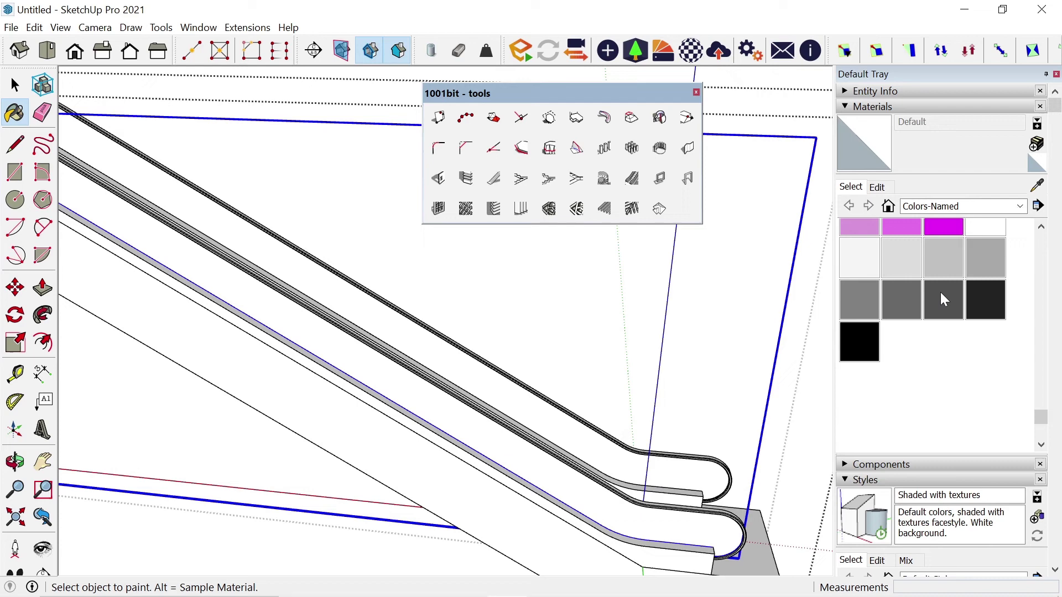
{"action": "left_click", "coordinate": [859, 341]}
{"action": "scroll", "coordinate": [750, 480], "scroll_direction": "up", "scroll_amount": 2}
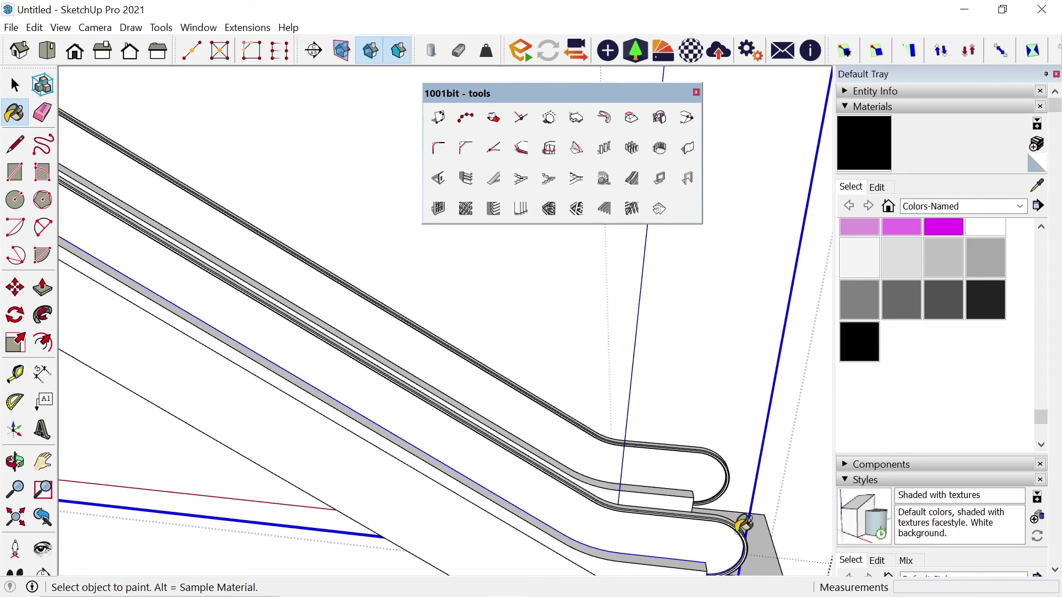
{"action": "left_click", "coordinate": [744, 522]}
{"action": "scroll", "coordinate": [706, 443], "scroll_direction": "up", "scroll_amount": 1}
{"action": "left_click", "coordinate": [708, 442]}
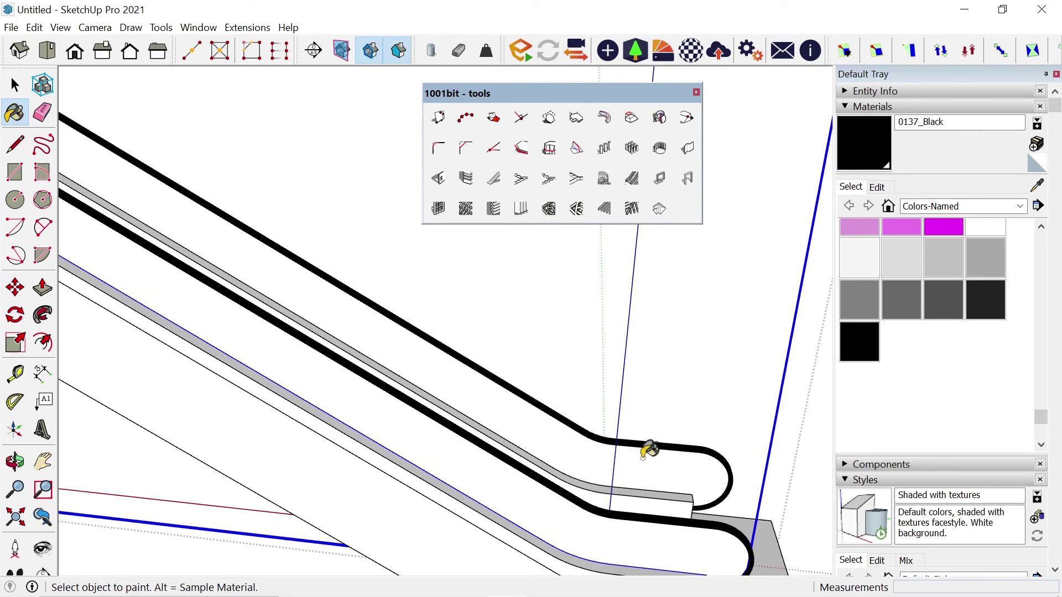
Paint the near and far balustrade panels with Translucent Glass Gray from the Glass and Mirrors collection
{"action": "left_click", "coordinate": [1019, 206]}
{"action": "left_click", "coordinate": [940, 303]}
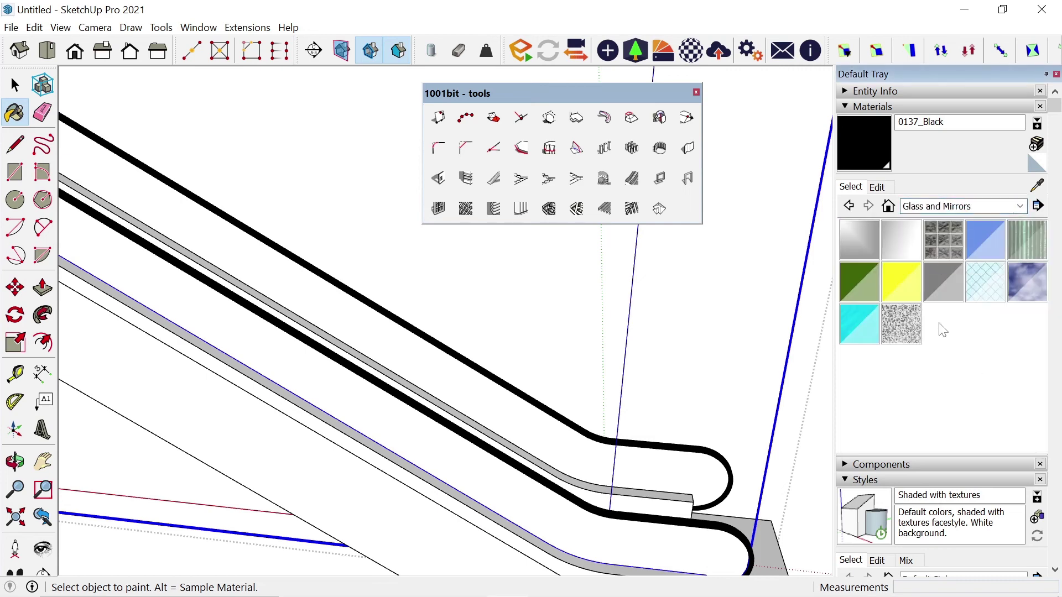
{"action": "left_click", "coordinate": [947, 293]}
{"action": "key", "text": "space"}
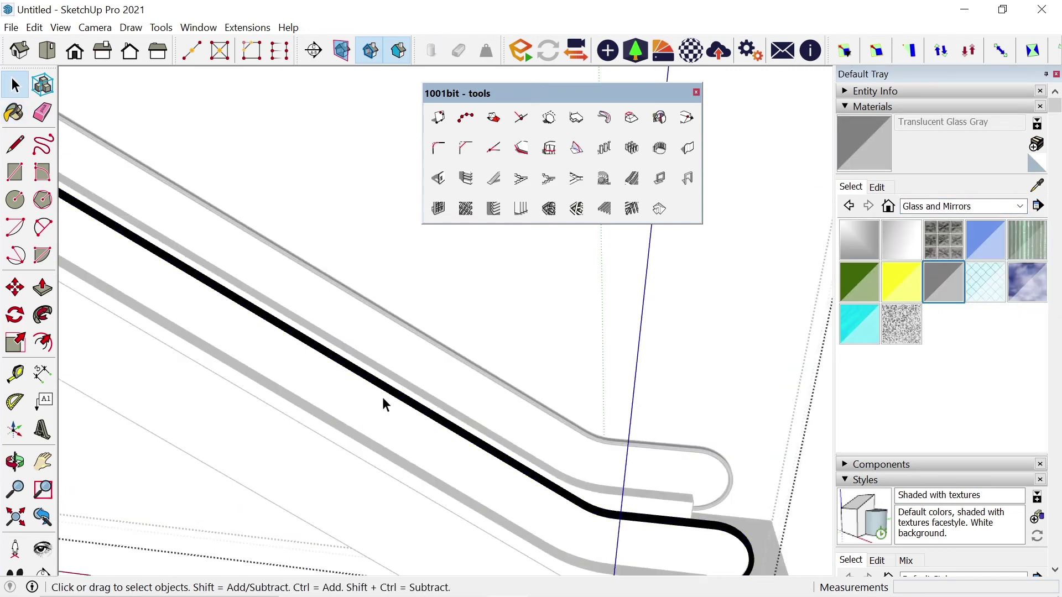
{"action": "left_click", "coordinate": [383, 405]}
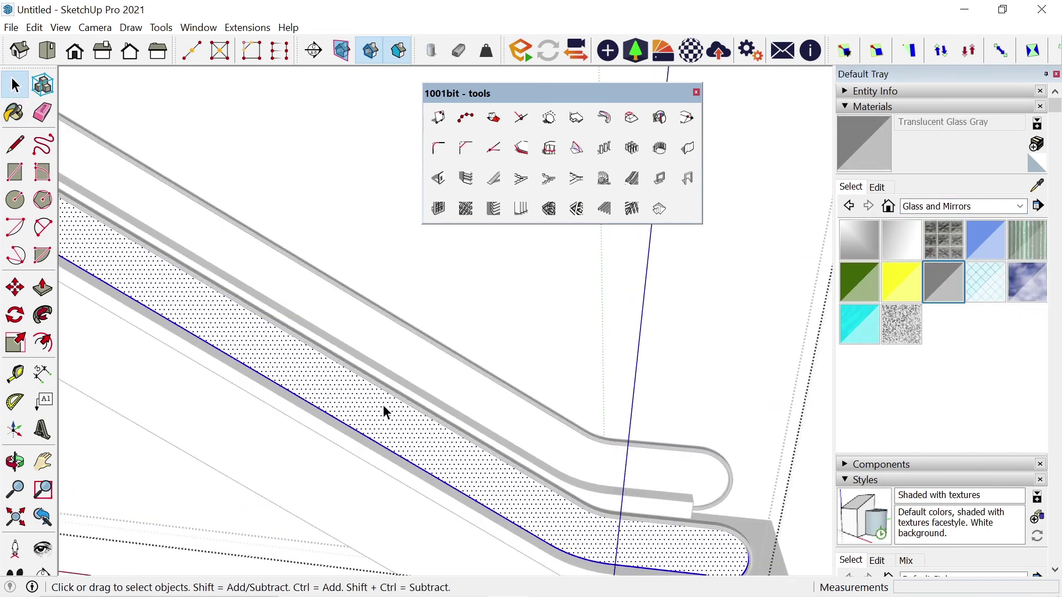
{"action": "key", "text": "b"}
{"action": "left_click", "coordinate": [390, 395]}
{"action": "key", "text": "space"}
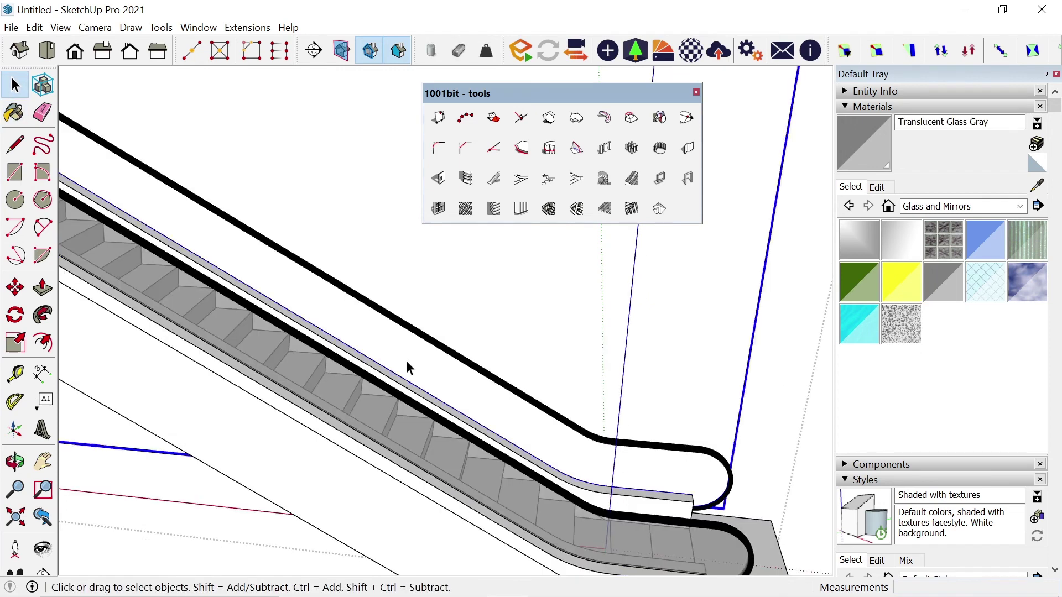
{"action": "key", "text": "b"}
{"action": "key", "text": "space"}
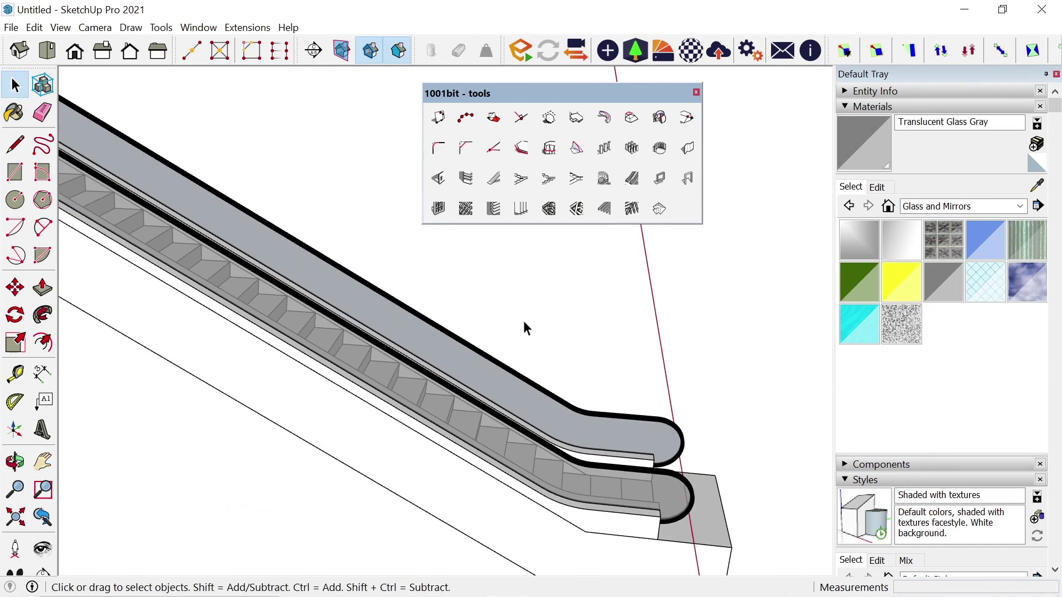
Paint the remaining white outer face of the opposite balustrade panel with Translucent Glass Gray
{"action": "middle_click_drag", "start_coordinate": [523, 321], "coordinate": [432, 317]}
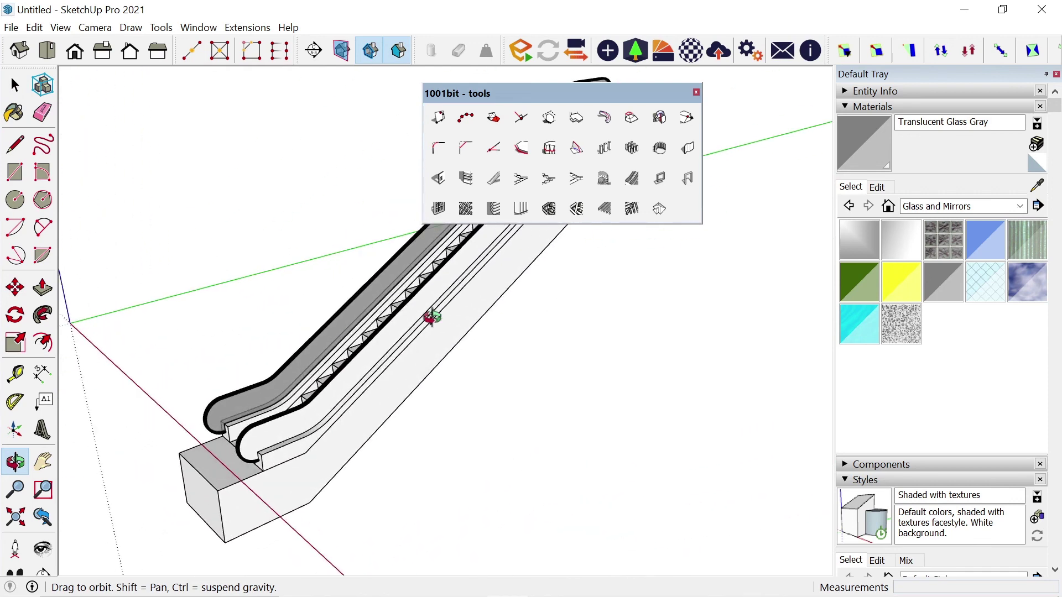
{"action": "double_click", "coordinate": [427, 288]}
{"action": "key", "text": "Escape"}
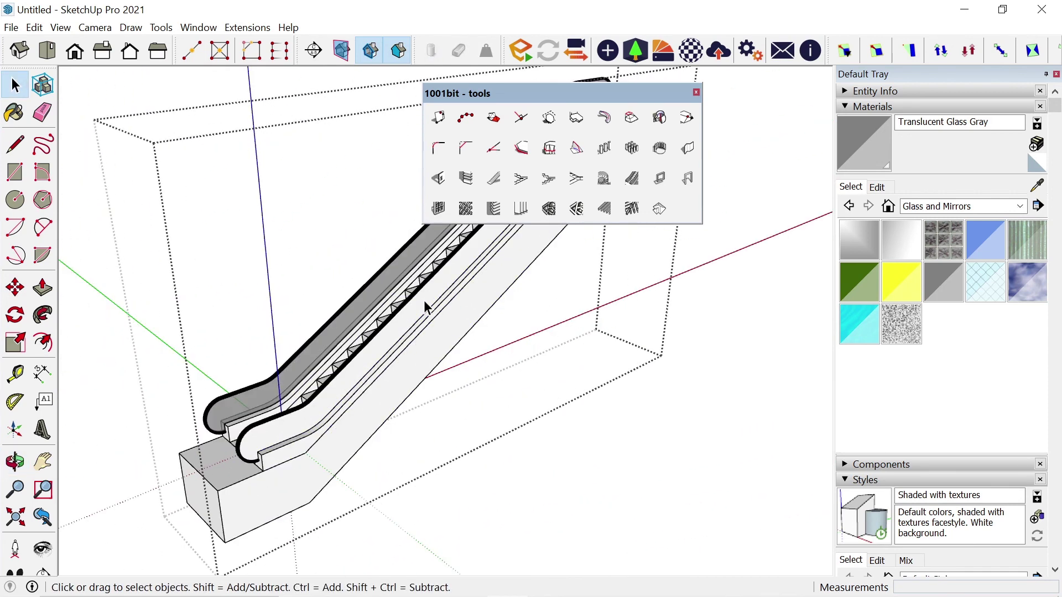
{"action": "triple_click", "coordinate": [423, 300]}
{"action": "key", "text": "b"}
{"action": "left_click", "coordinate": [424, 301]}
{"action": "key", "text": "space"}
{"action": "left_click", "coordinate": [508, 422]}
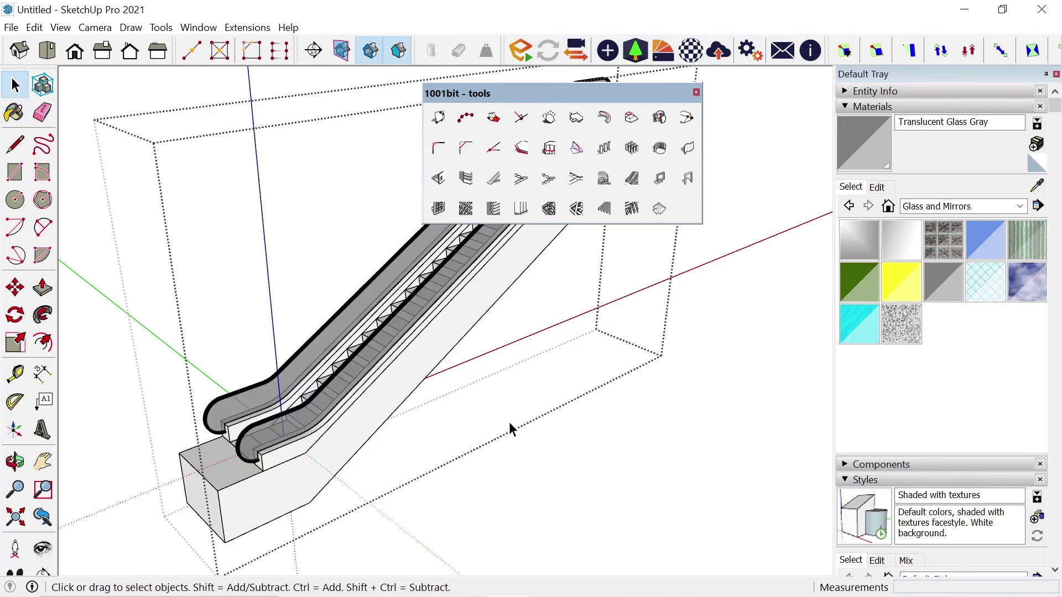
Exit the escalator group and close the 1001bit tools palette and the Default Tray to show the finished escalator
{"action": "scroll", "coordinate": [513, 422], "scroll_direction": "down", "scroll_amount": 2}
{"action": "left_click", "coordinate": [696, 93]}
{"action": "left_click", "coordinate": [728, 186]}
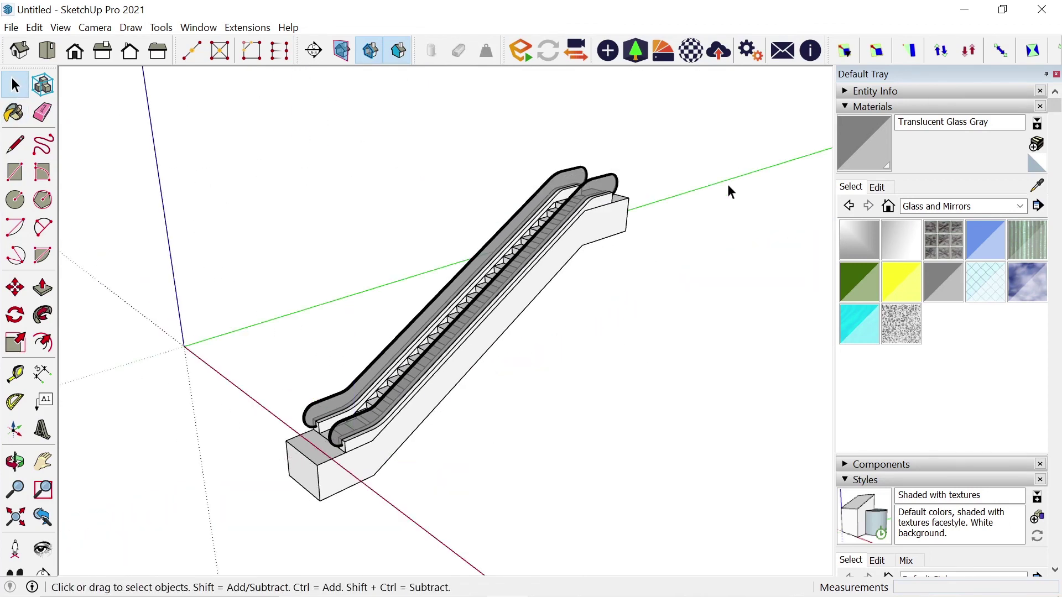
{"action": "middle_click_drag", "start_coordinate": [473, 302], "coordinate": [601, 236]}
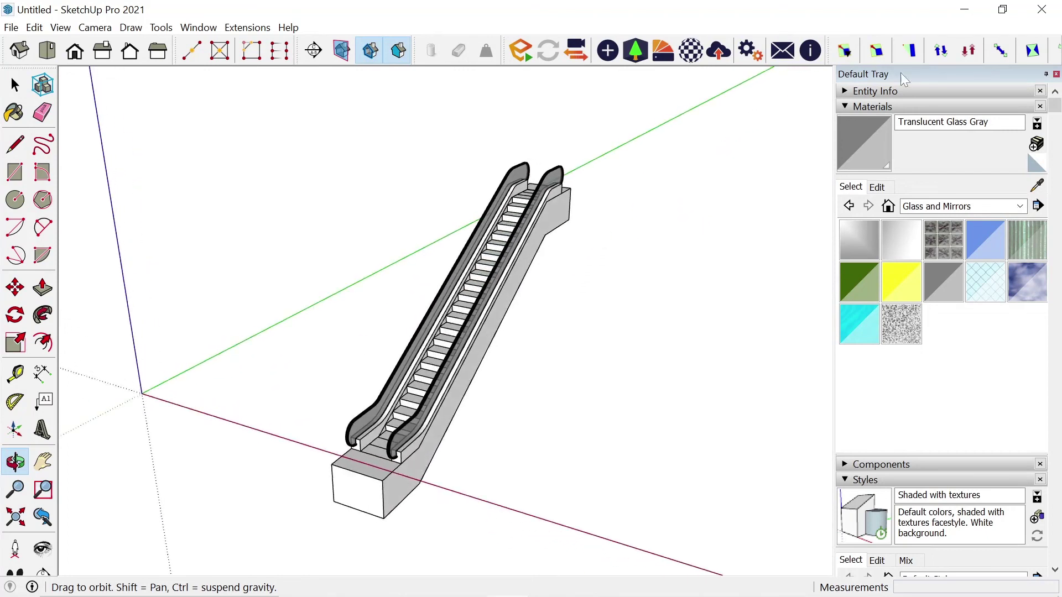
{"action": "left_click", "coordinate": [1056, 74]}
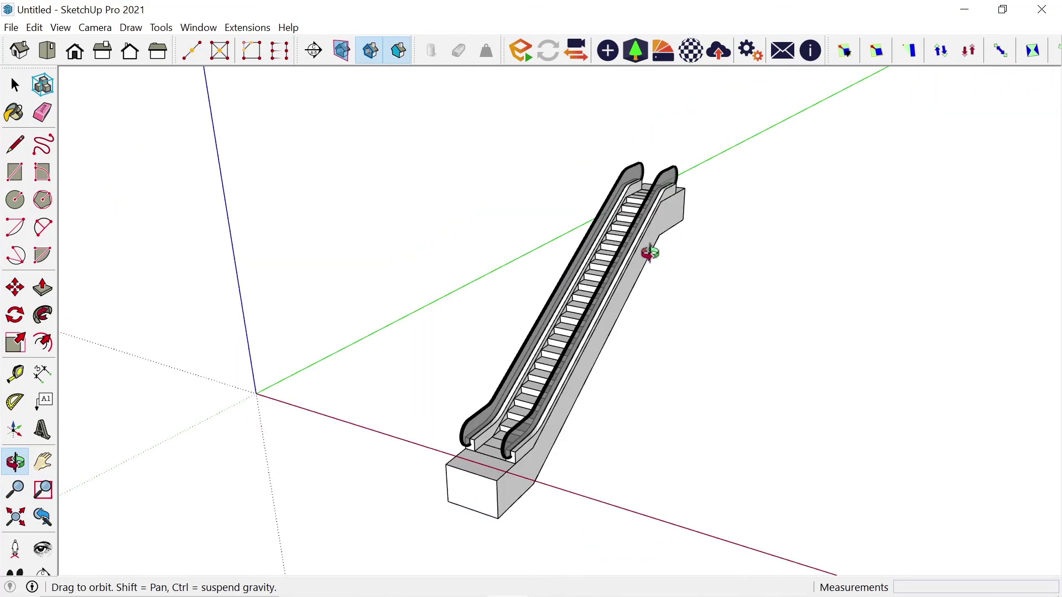